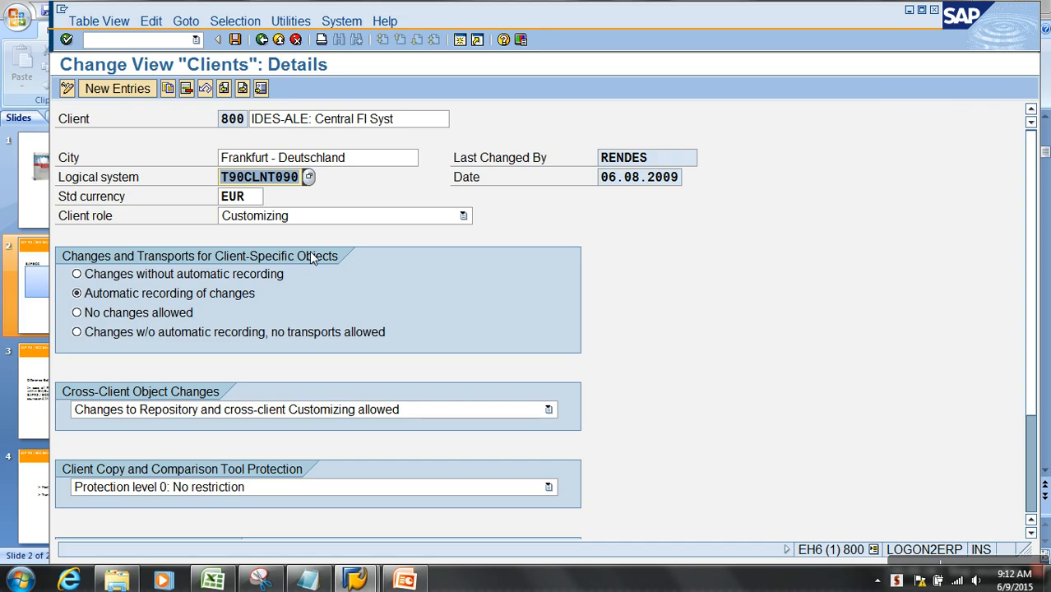
- Start a logon session for the sap bw system from SAP Logon
mouse_move(355, 580)
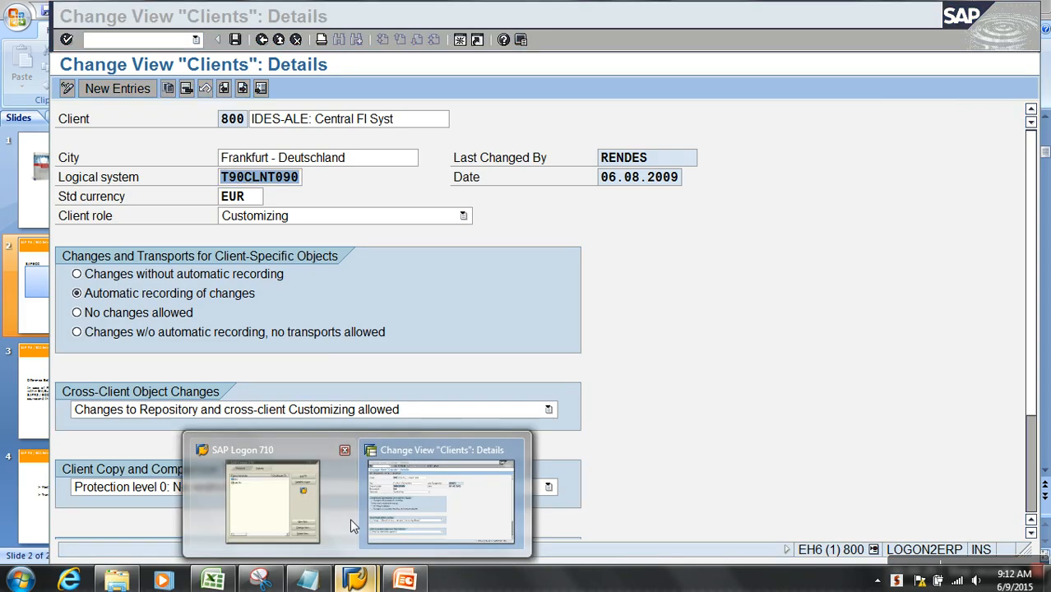
left_click(344, 519)
left_click(530, 102)
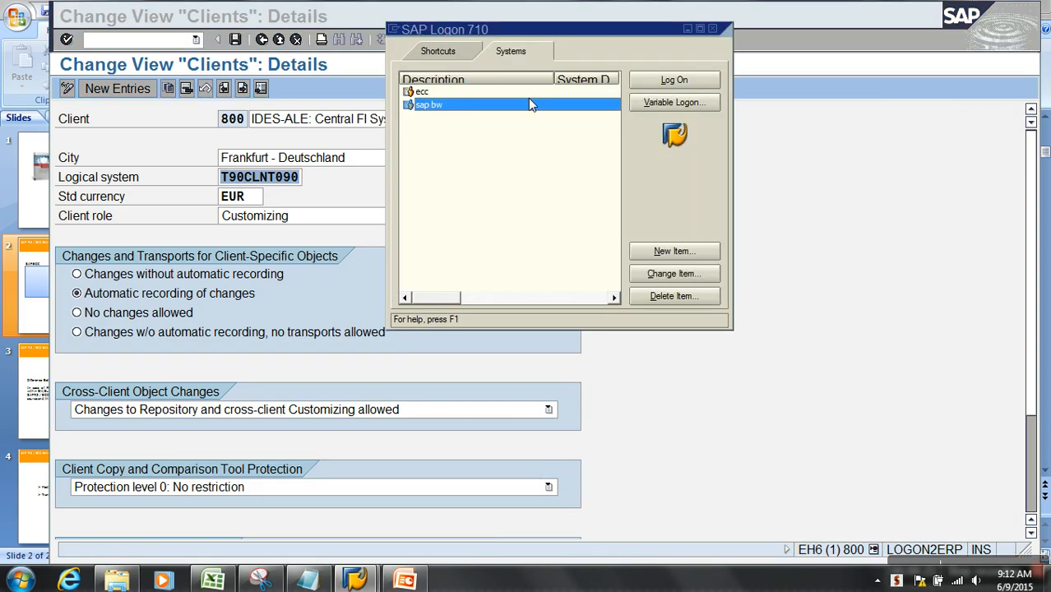
left_click(636, 78)
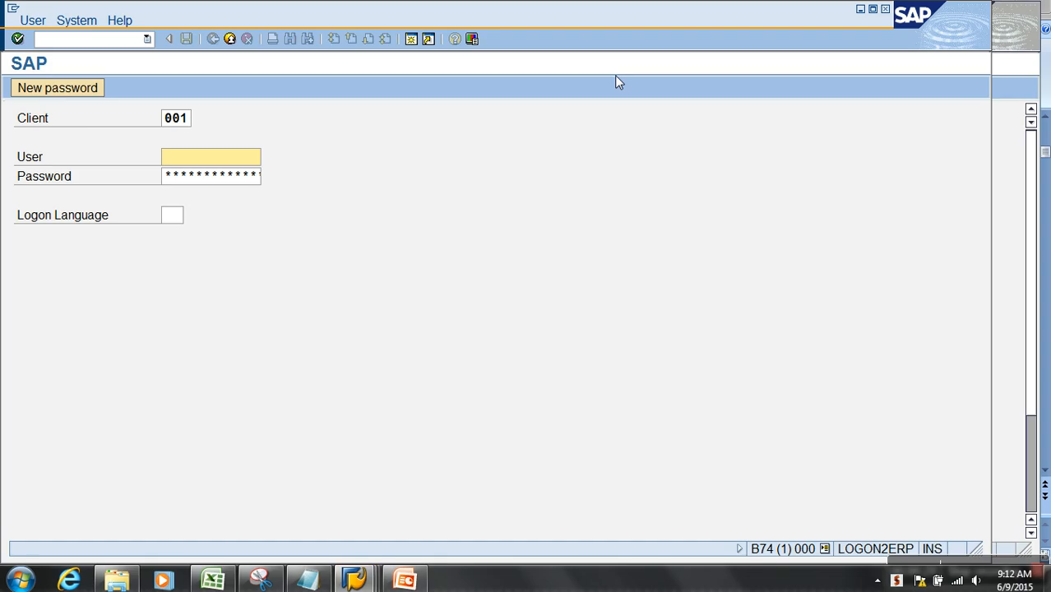
- Log on to client 001 by entering the user name and the account password
type("sapuser")
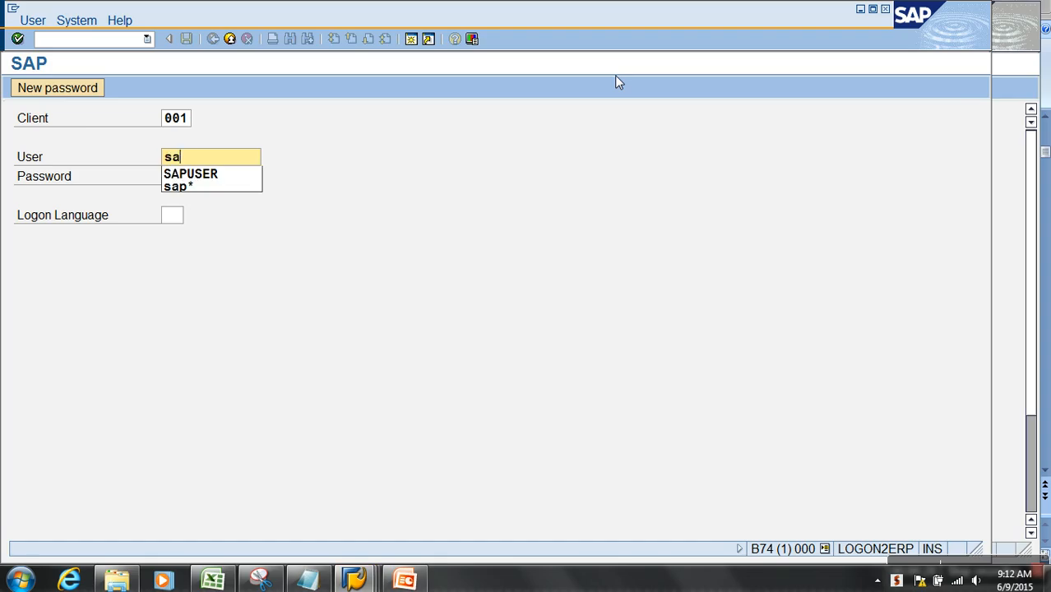
key("Tab")
type("**")
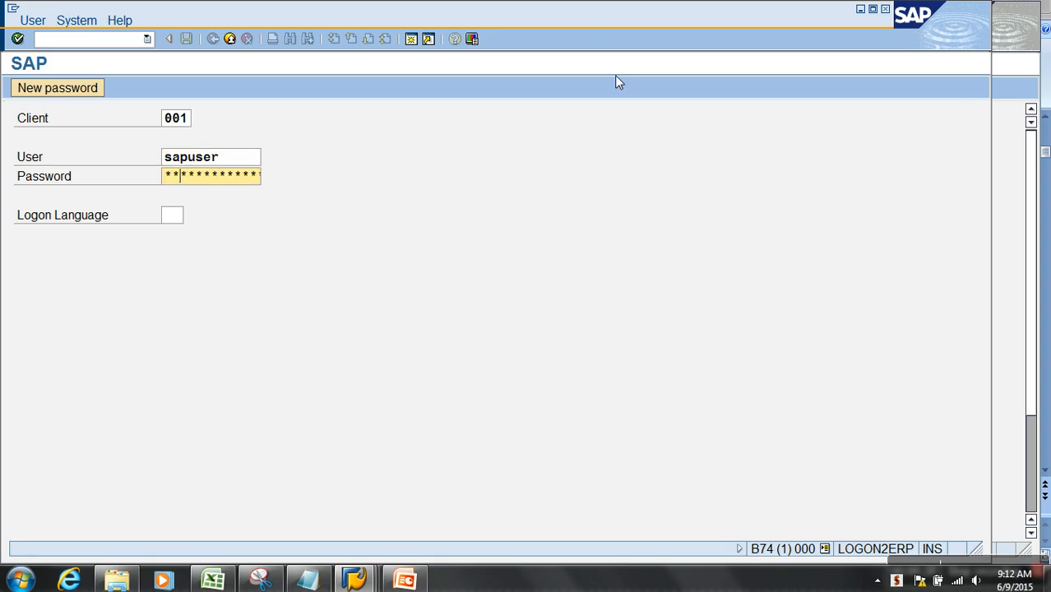
key("Return")
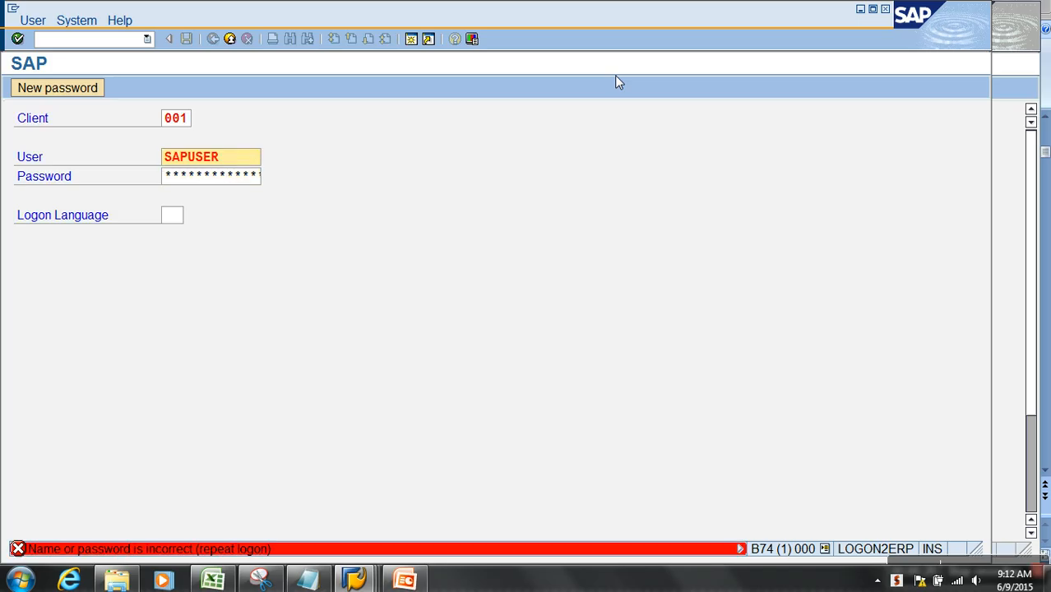
key("Tab")
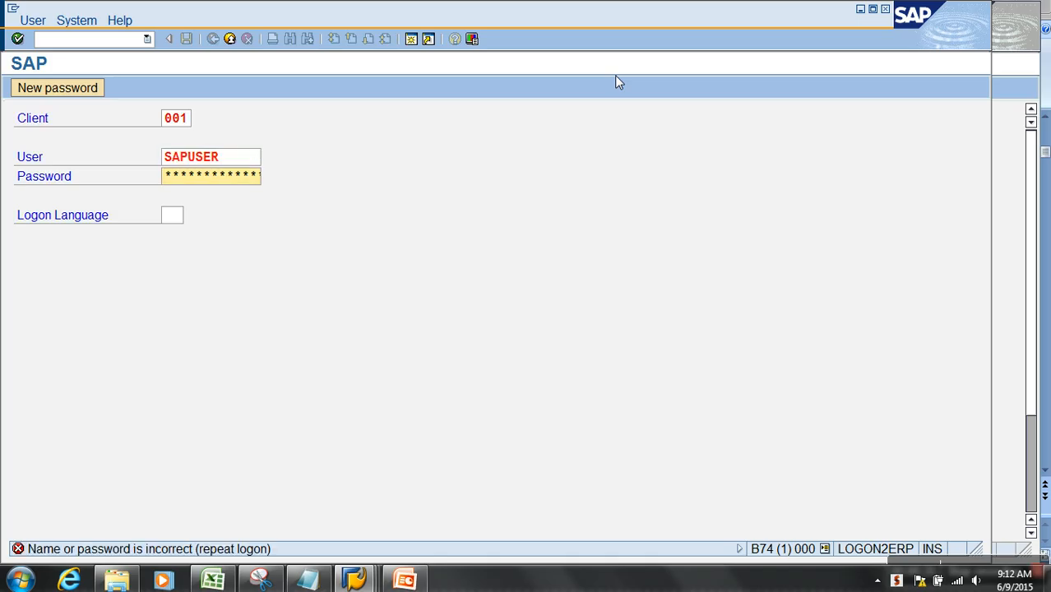
type("**")
key("Return")
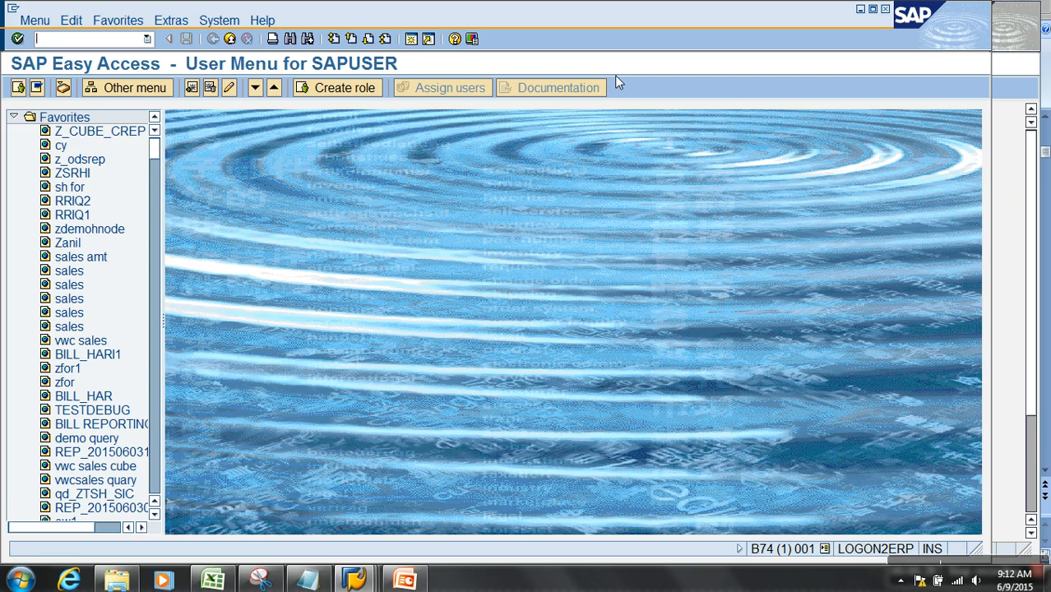
- Open the RFC connections configuration with SM59 and display the ABAP connection T90CLNT090
type("SM59")
key("Return")
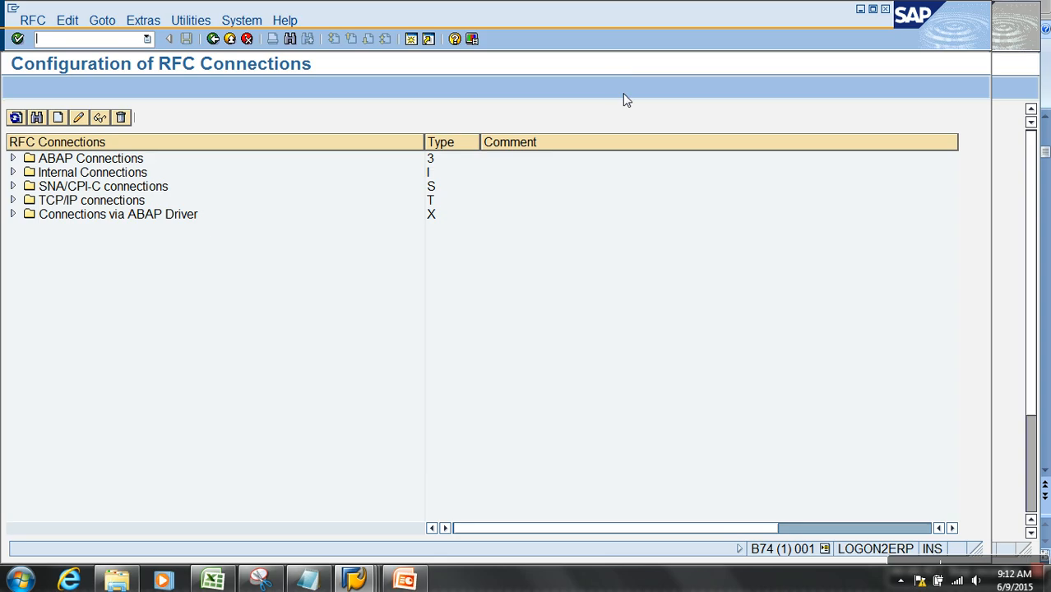
left_click(106, 164)
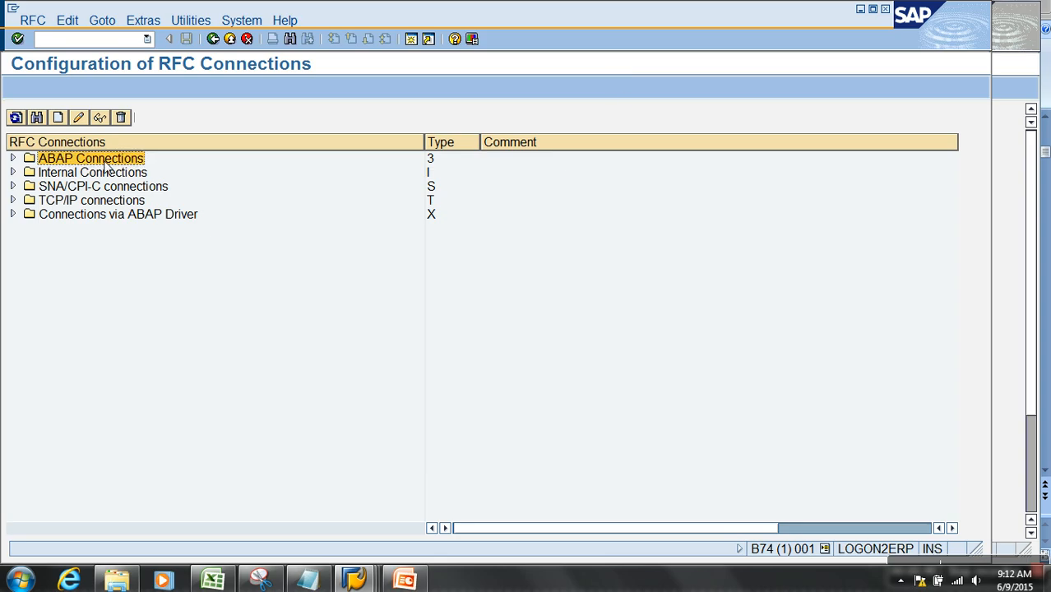
left_click(13, 159)
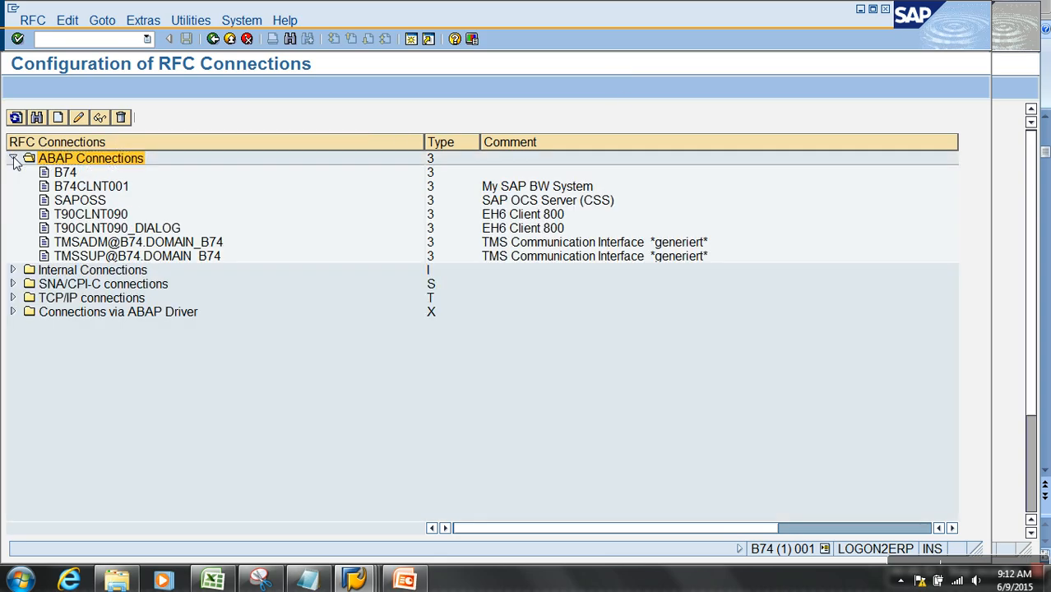
left_click(88, 215)
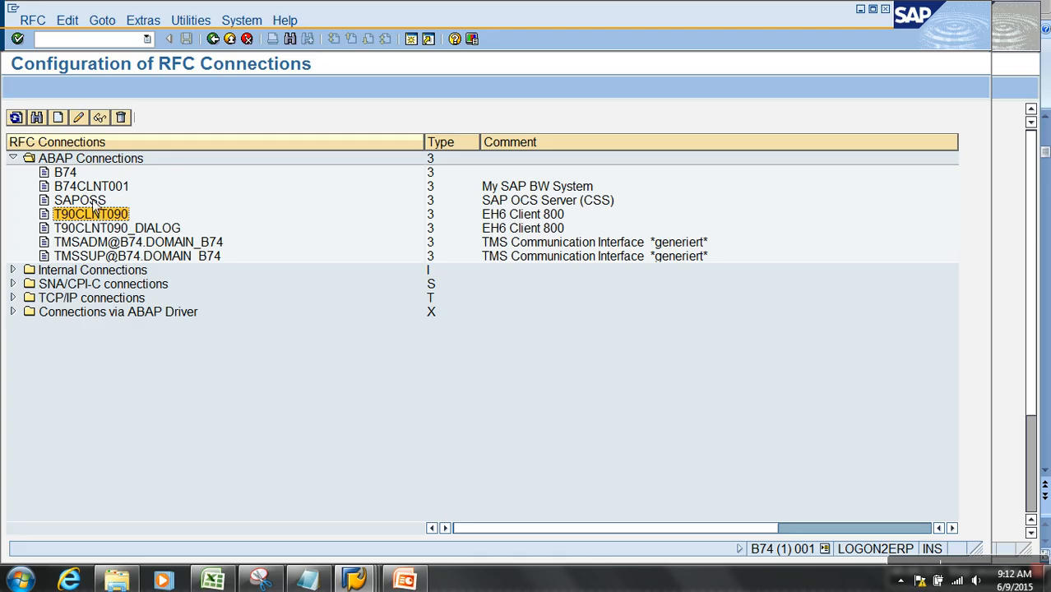
left_click(100, 119)
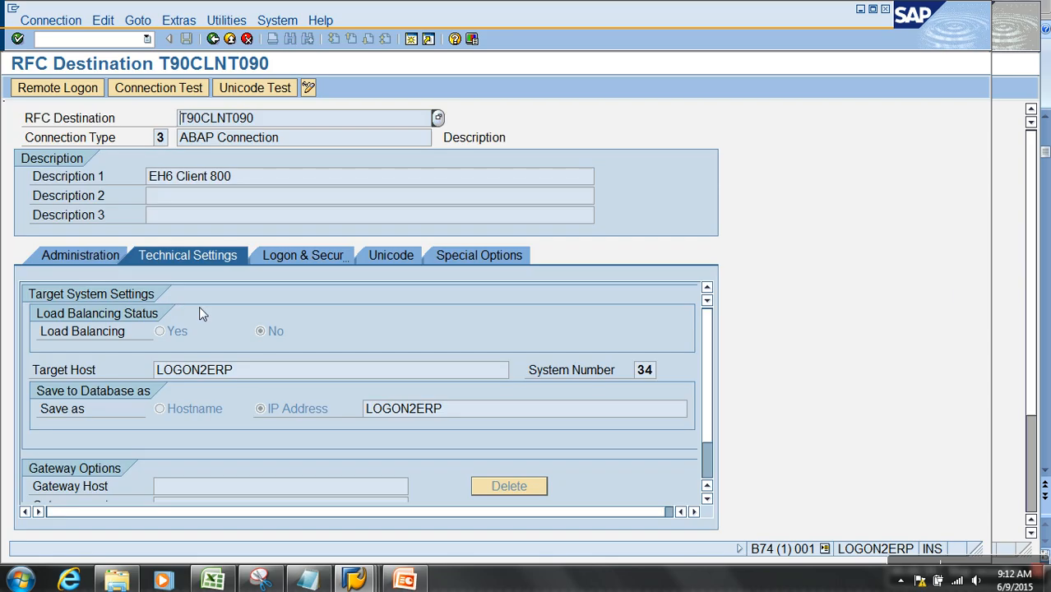
- Examine the destination name and the target host in the technical settings of RFC destination T90CLNT090
left_click_drag(254, 374, 152, 370)
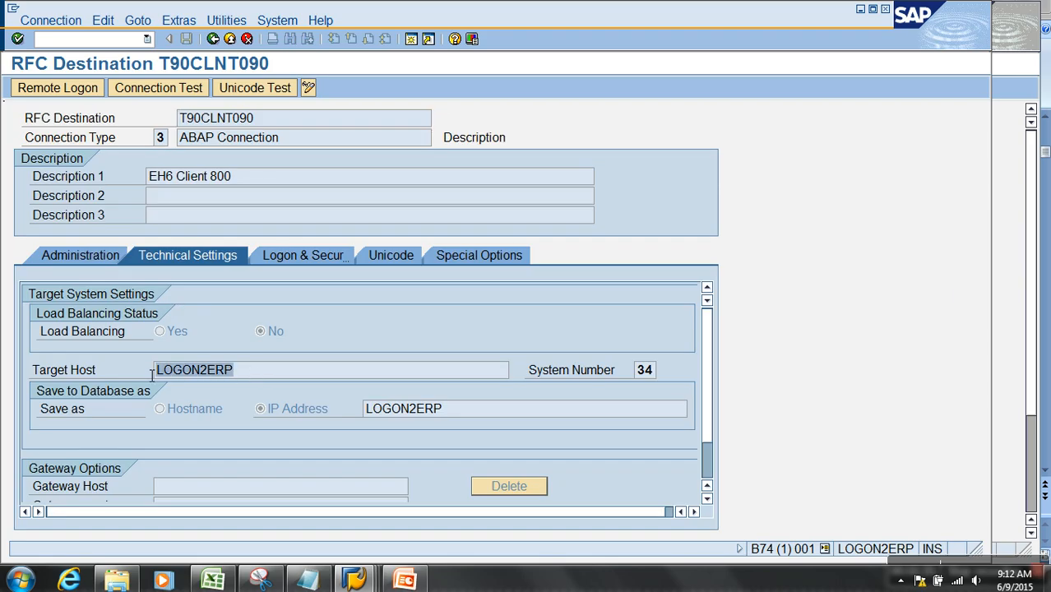
left_click_drag(275, 124, 179, 118)
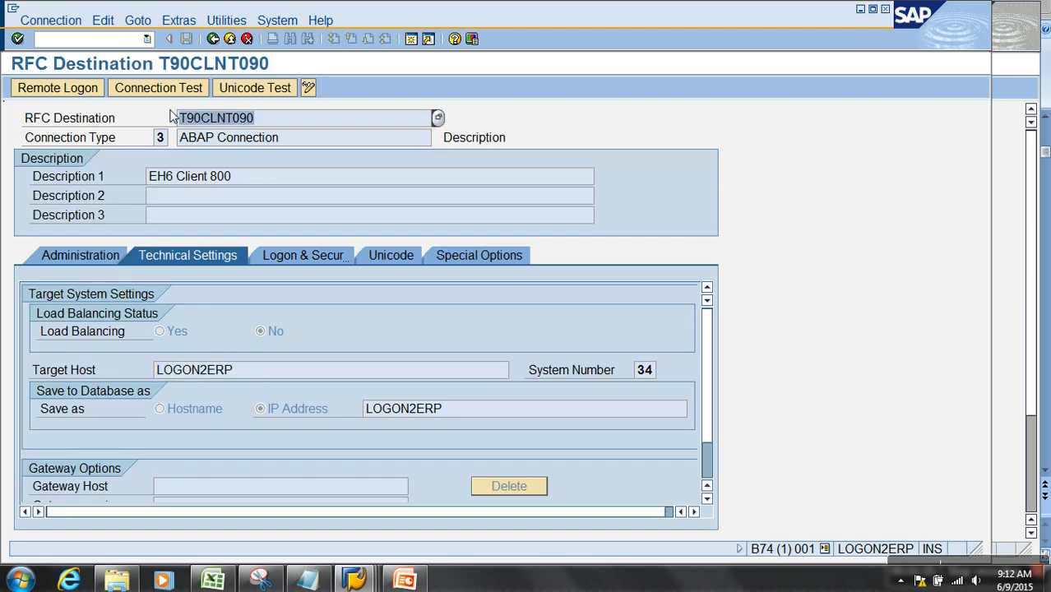
left_click(251, 376)
left_click_drag(251, 380, 133, 362)
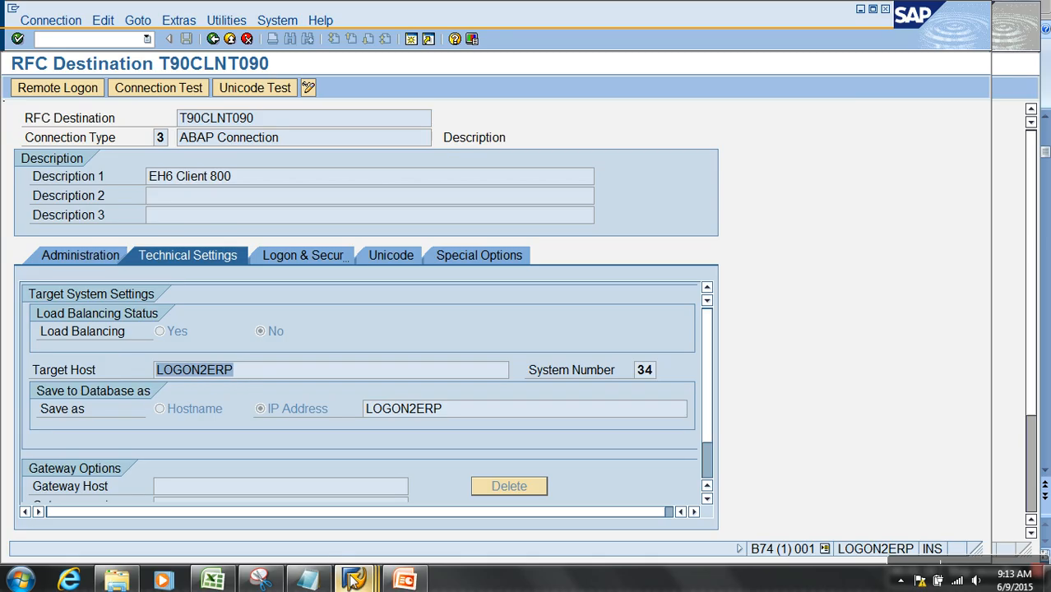
- Open the properties of the sap bw logon entry and compare its application server with the RFC target host
mouse_move(355, 577)
left_click(188, 500)
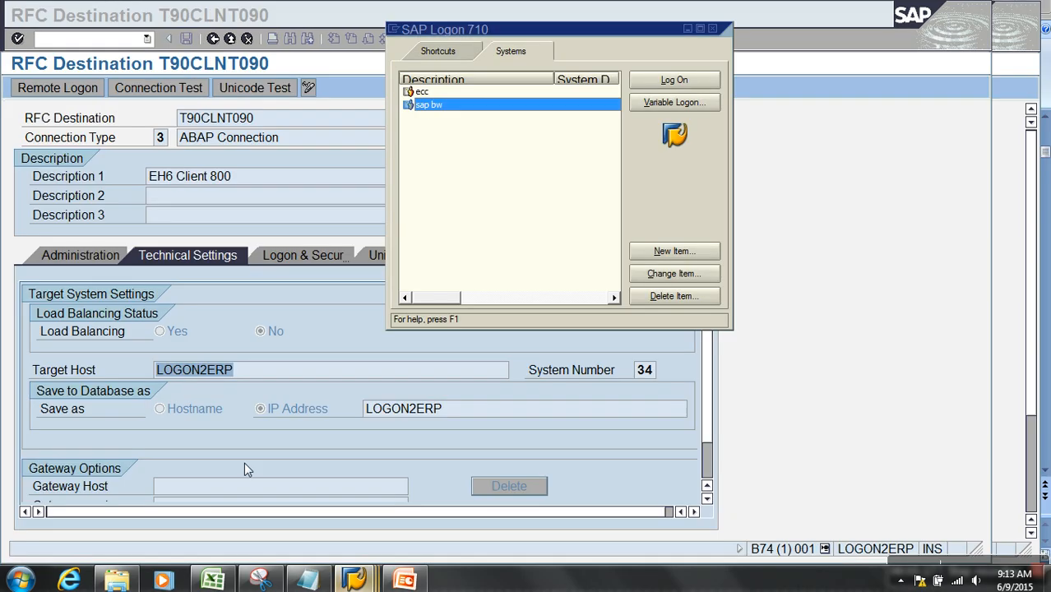
left_click(674, 274)
double_click(587, 205)
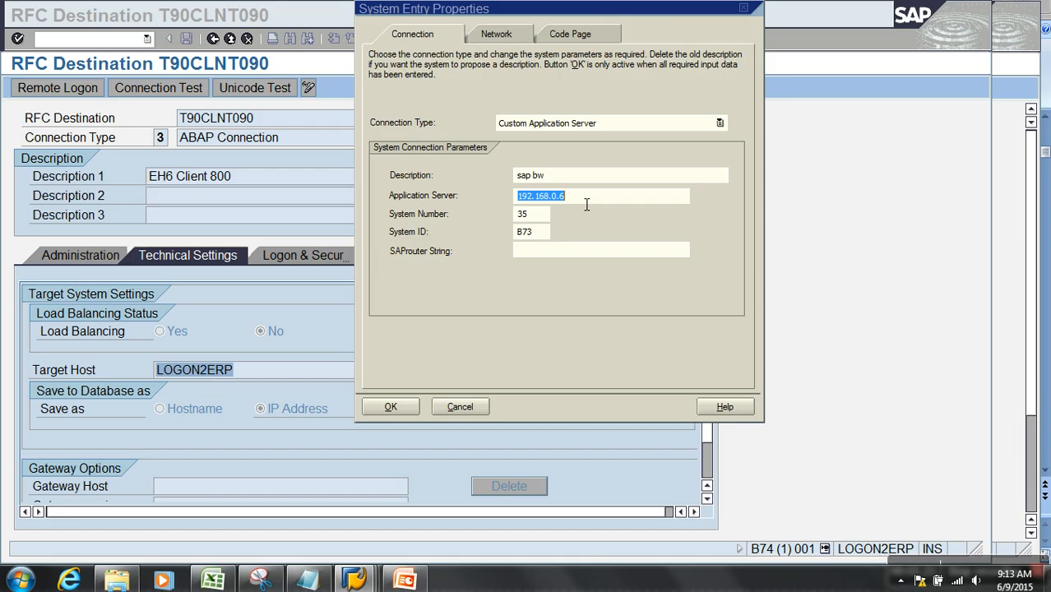
left_click(317, 368)
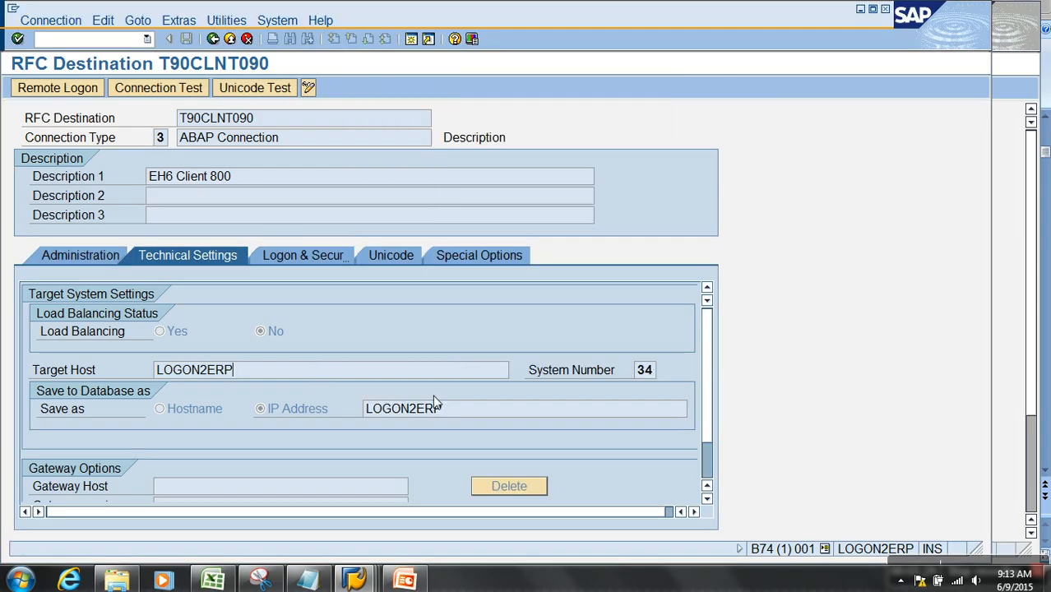
double_click(288, 377)
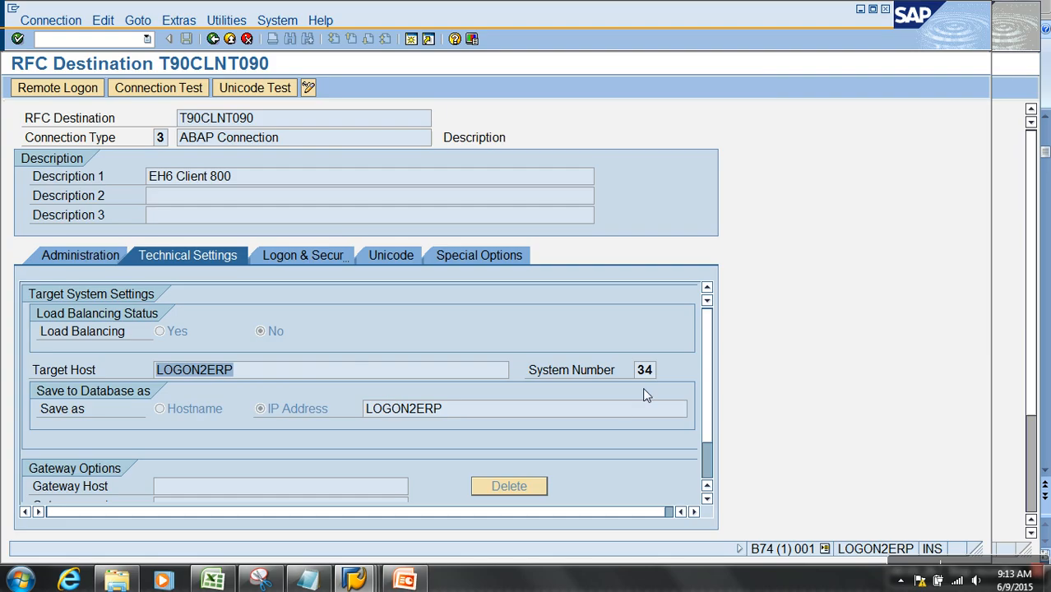
- Check the system number in the sap bw entry's properties and close them without changes
left_click(354, 580)
left_click(246, 502)
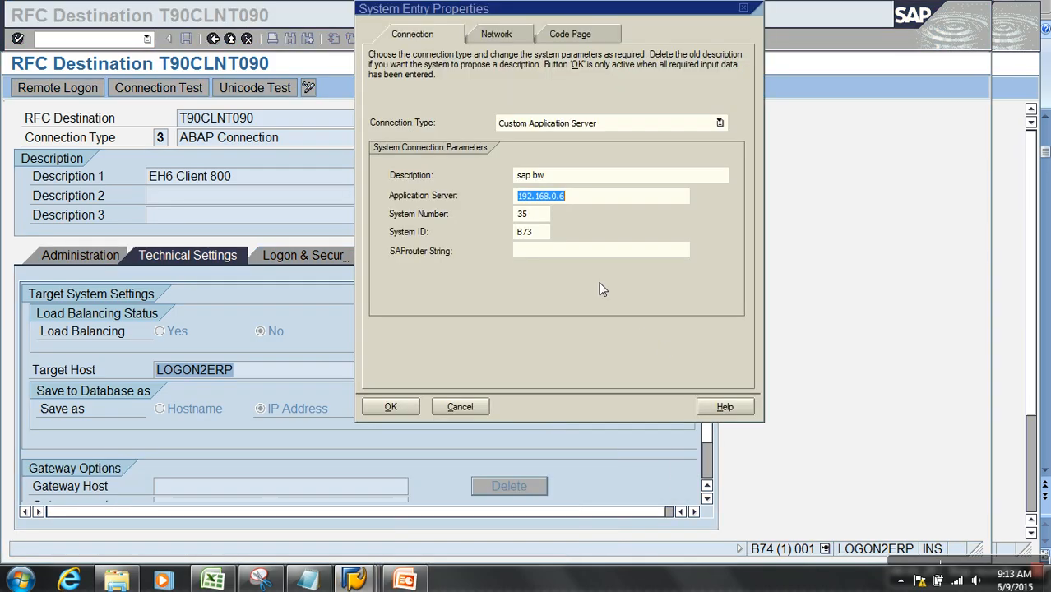
left_click(550, 220)
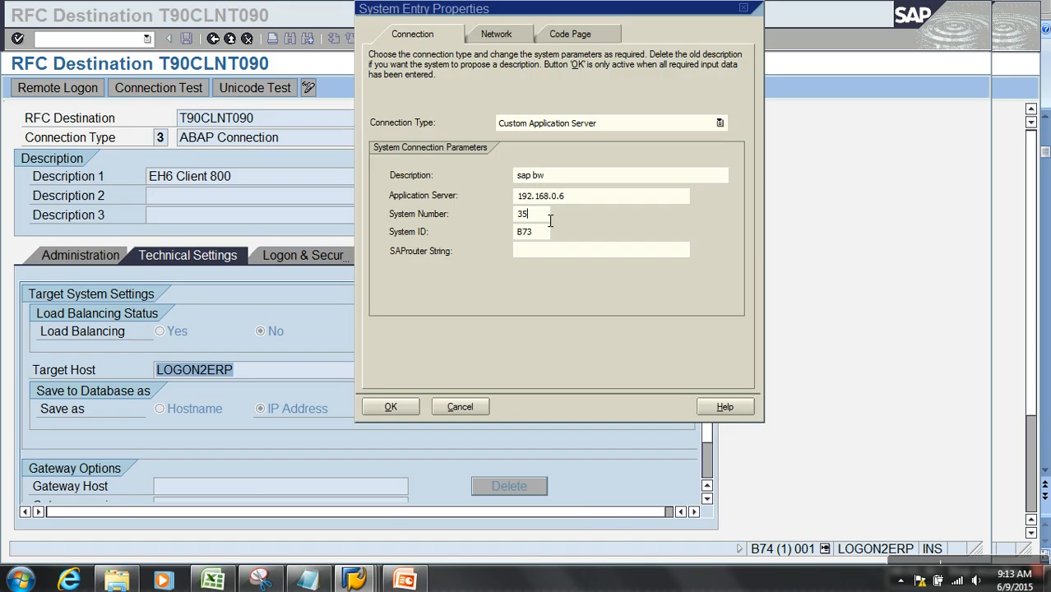
left_click(485, 410)
- Open the properties of the ecc logon entry and return to the RFC destination
left_click(549, 92)
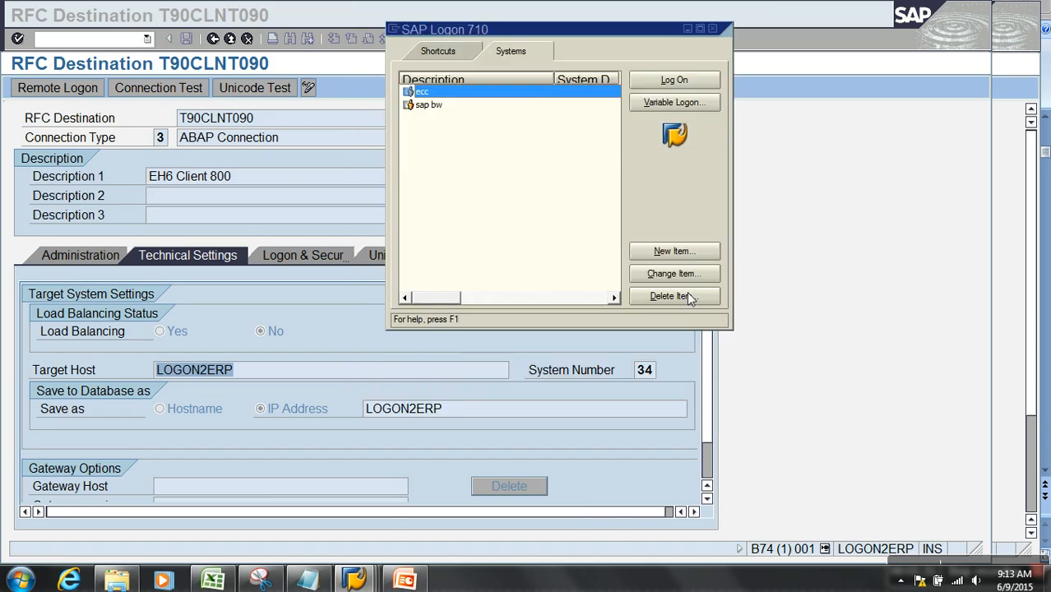
left_click(653, 275)
left_click(287, 355)
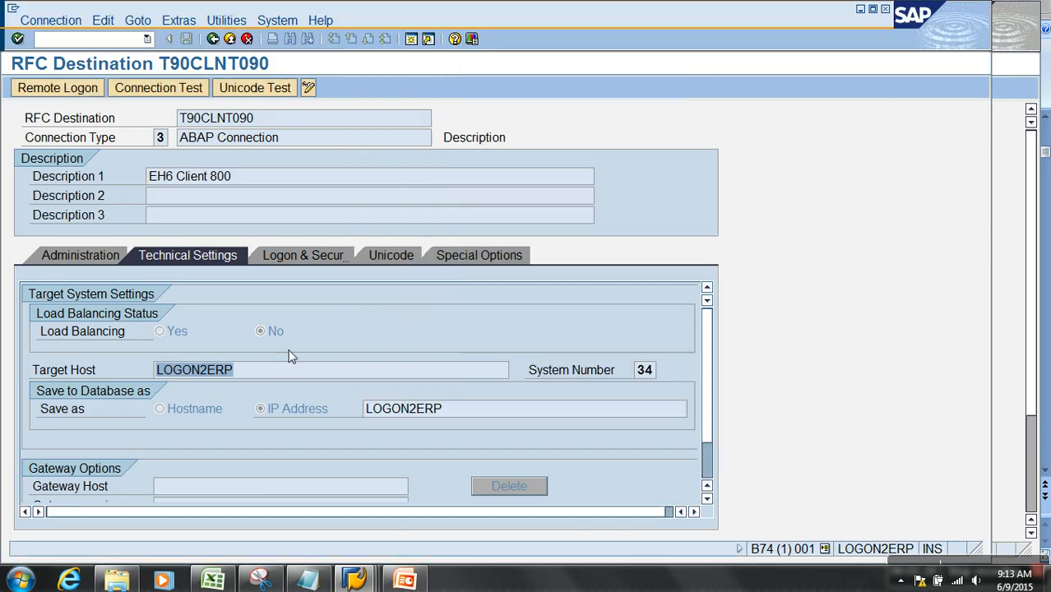
- Review the logon and security settings of RFC destination T90CLNT090 and run a connection test
left_click(337, 256)
left_click(239, 375)
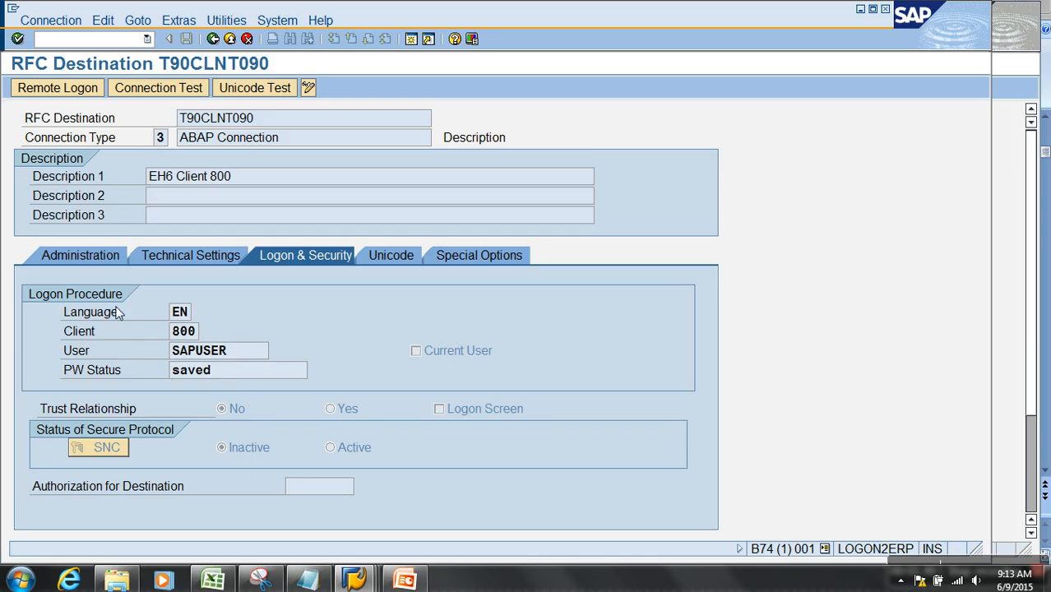
left_click(156, 88)
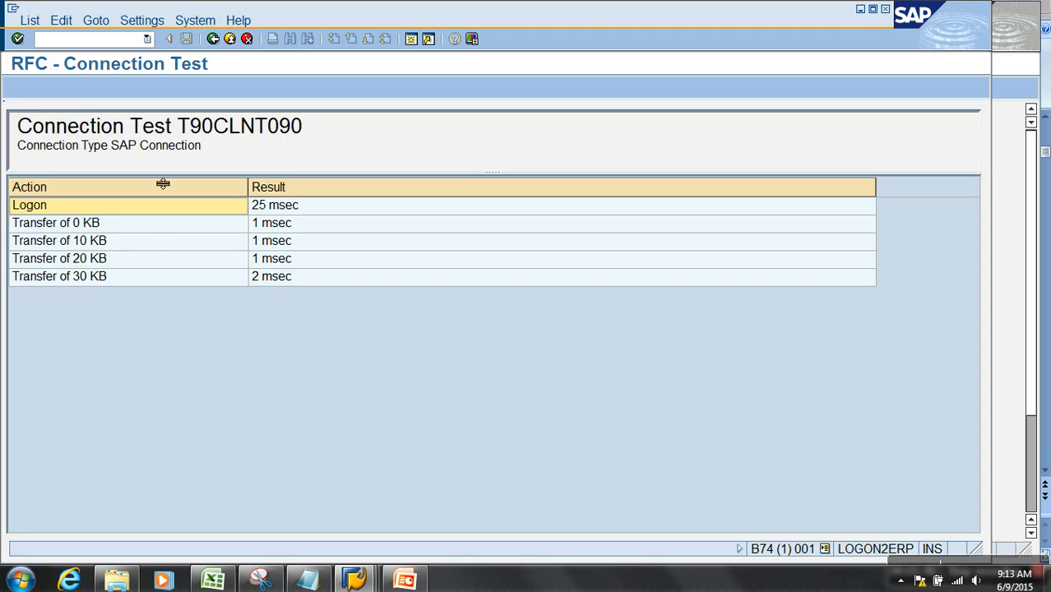
left_click(214, 39)
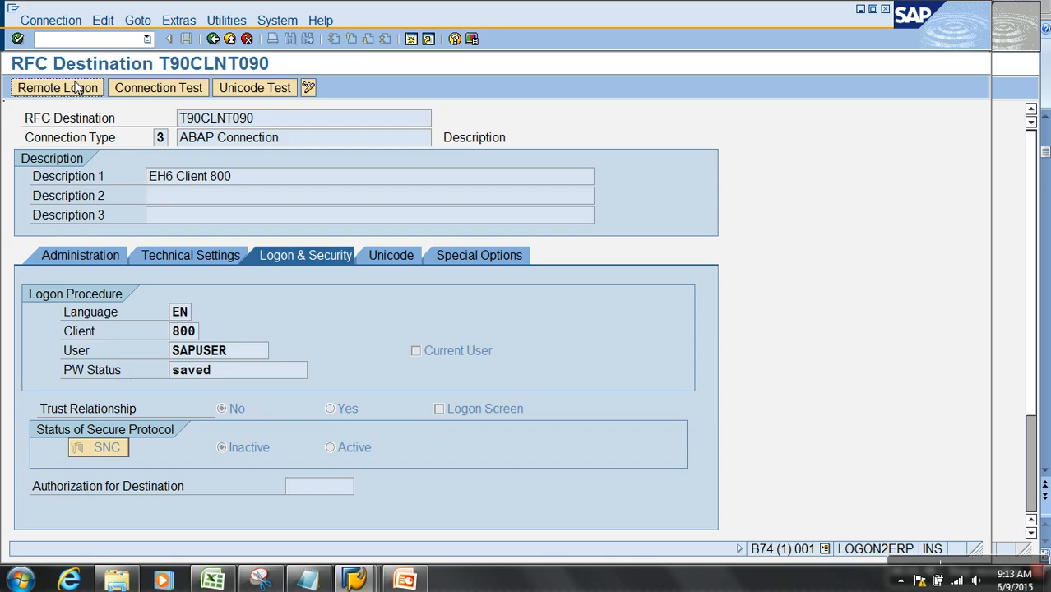
- Test the remote logon for RFC destination T90CLNT090 and return to the RFC connections overview
left_click(76, 91)
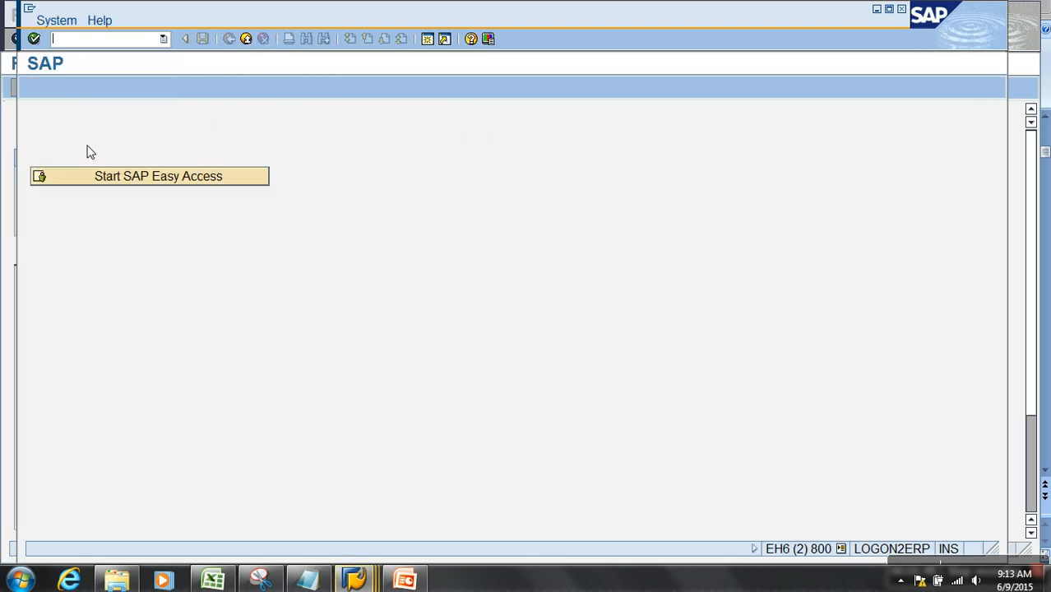
left_click(247, 44)
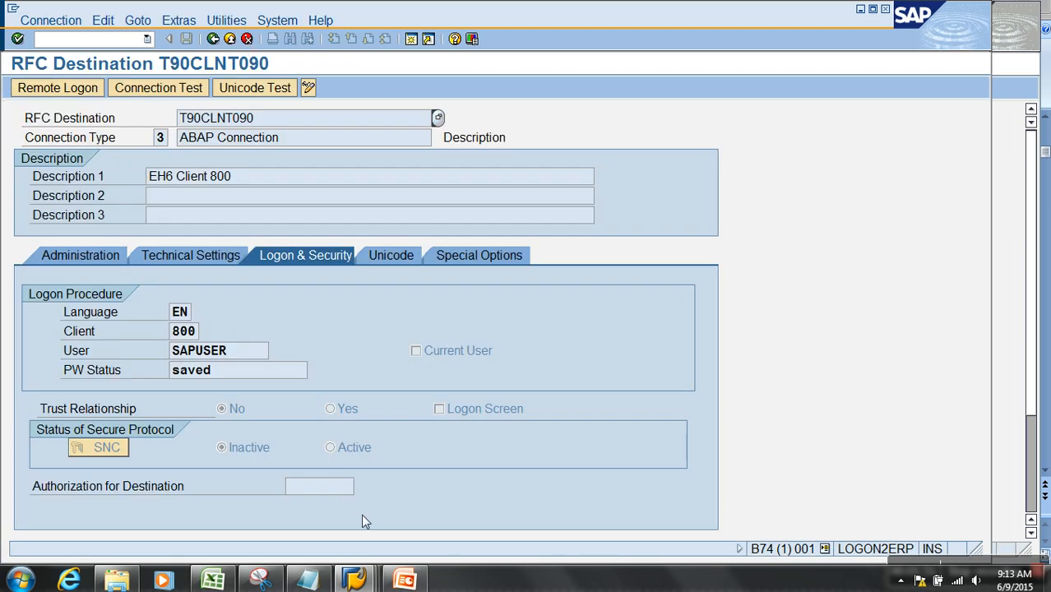
left_click(230, 39)
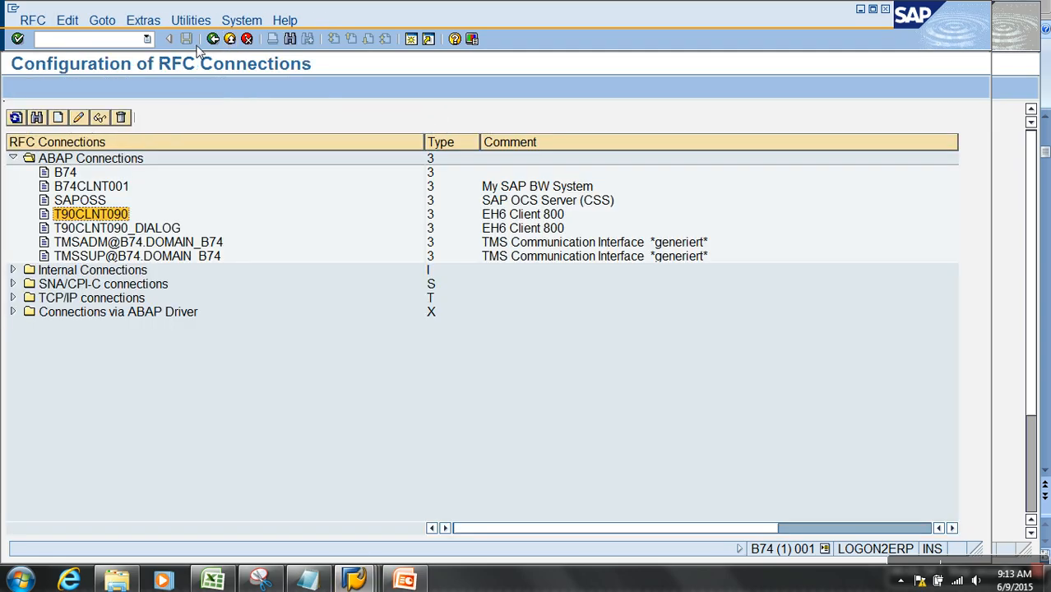
- Open the ALE implementation guide with SALE and expand Logical Systems under Basic Settings
left_click(231, 39)
type("SALE")
key("Return")
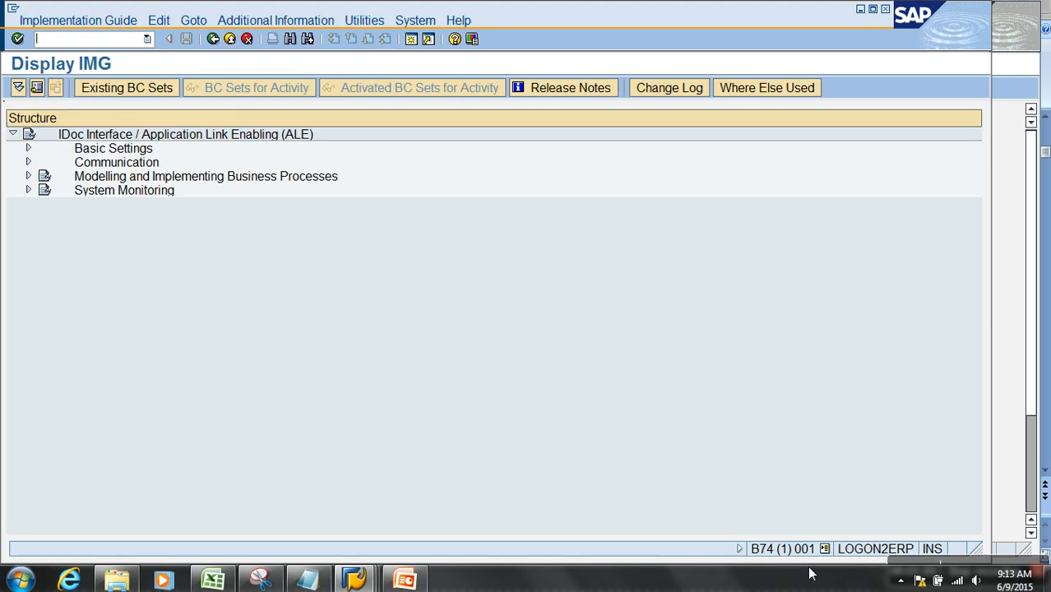
left_click(28, 148)
left_click(44, 217)
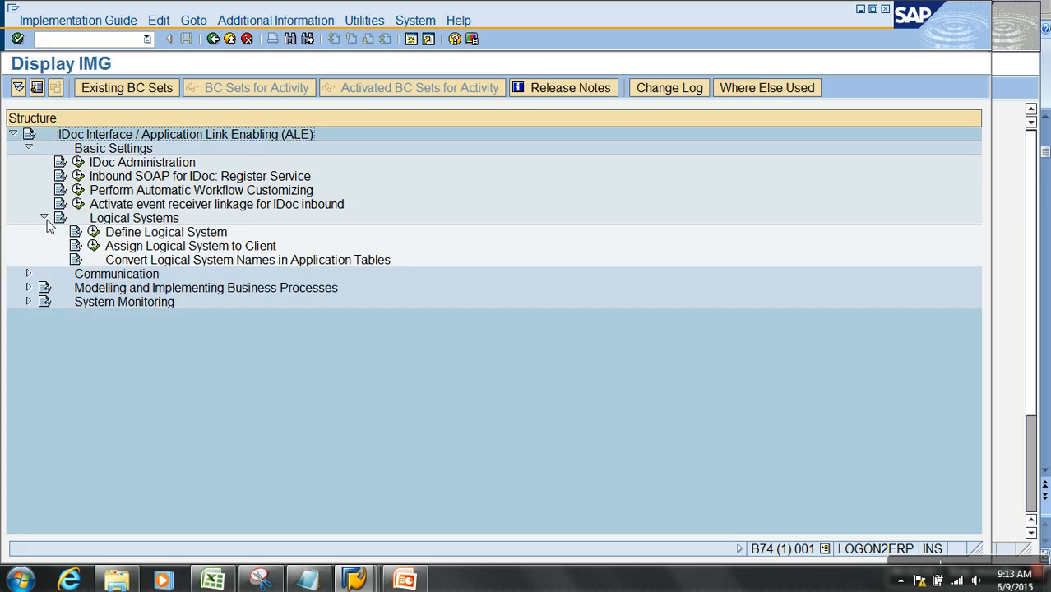
- Open Assign Logical System to Client and check the logical system in the details of client 001
left_click(93, 246)
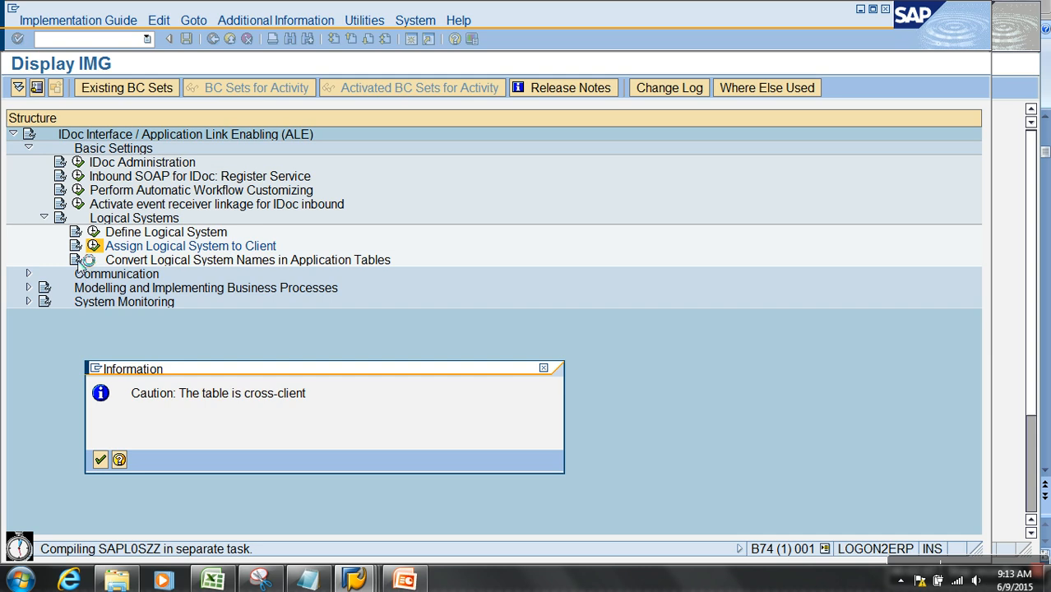
key("Return")
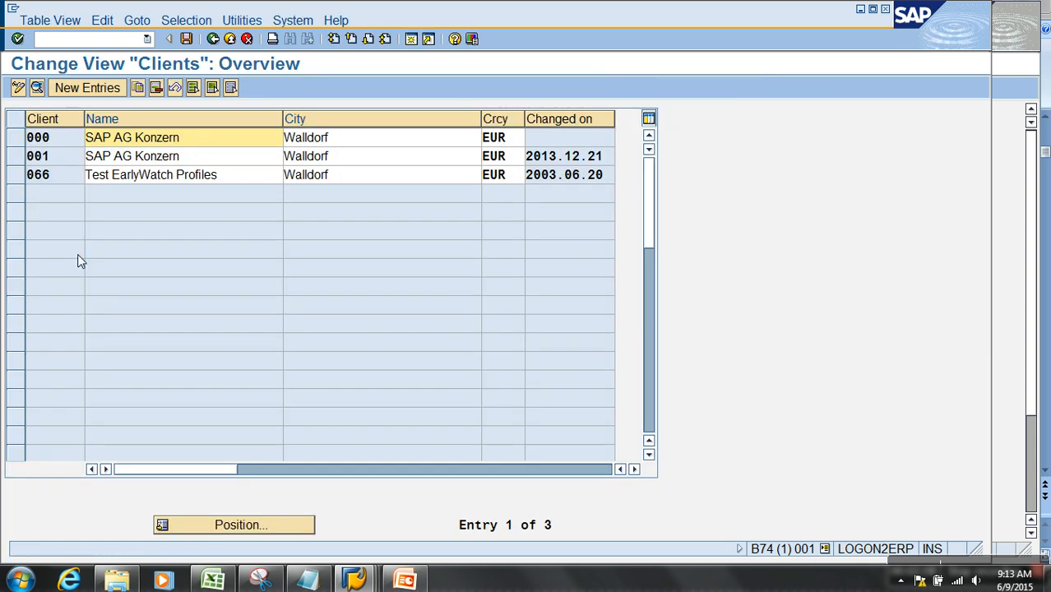
left_click(69, 141)
left_click(22, 158)
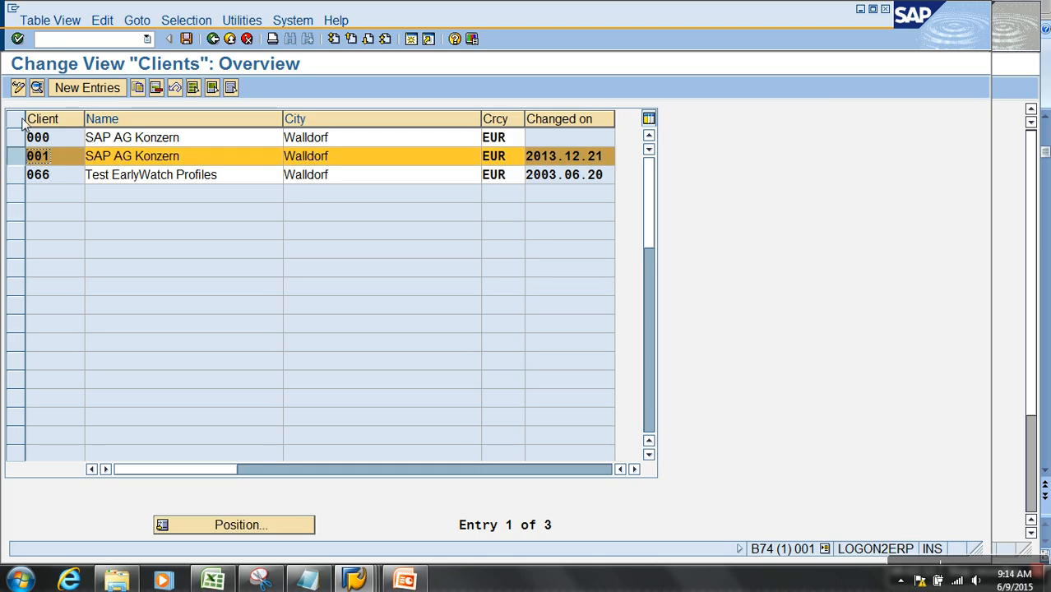
left_click(37, 87)
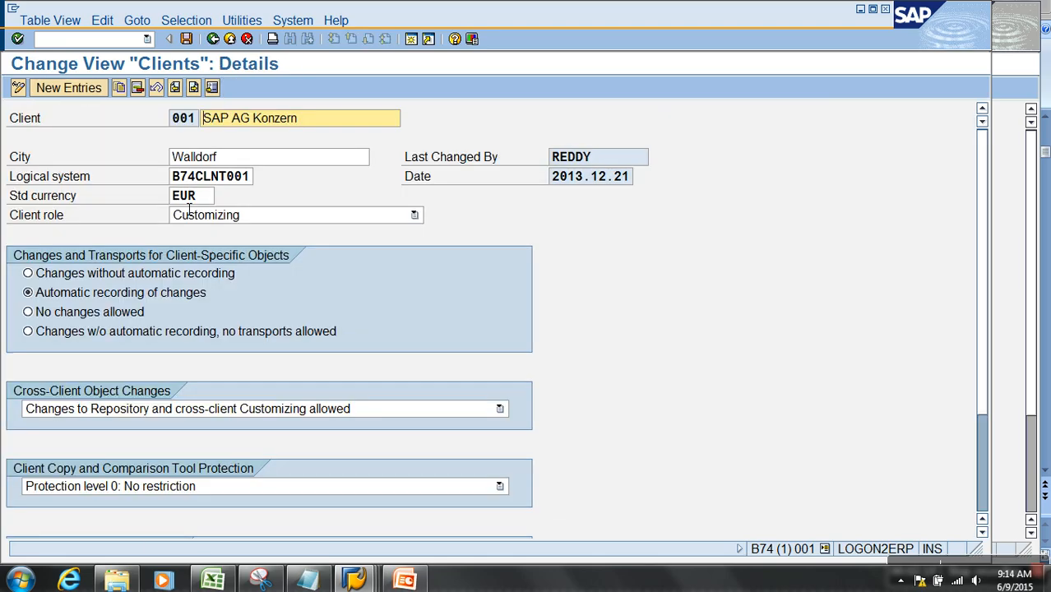
left_click_drag(171, 177, 260, 181)
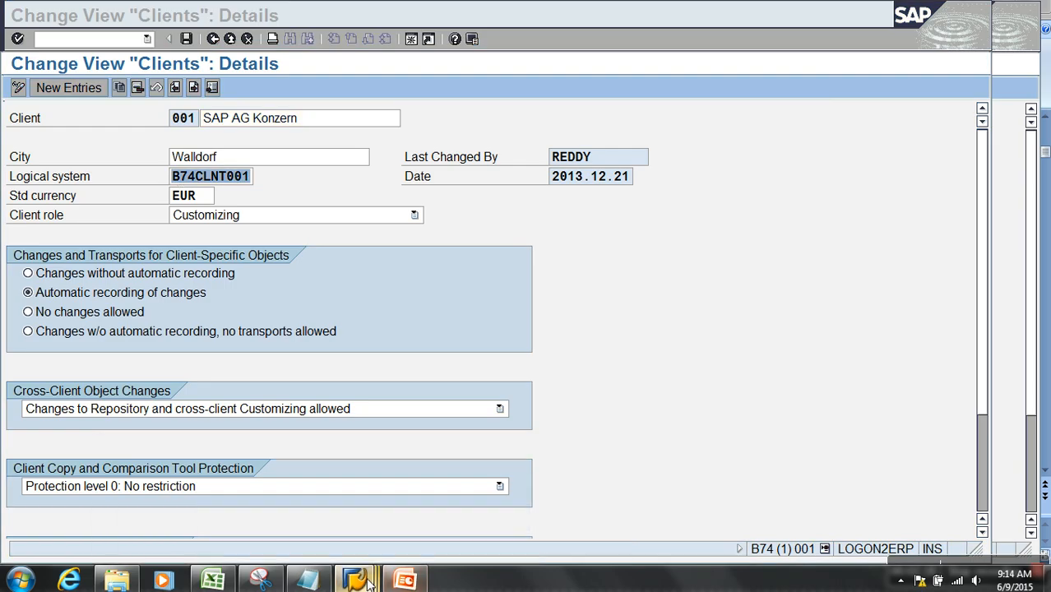
mouse_move(372, 578)
left_click(521, 520)
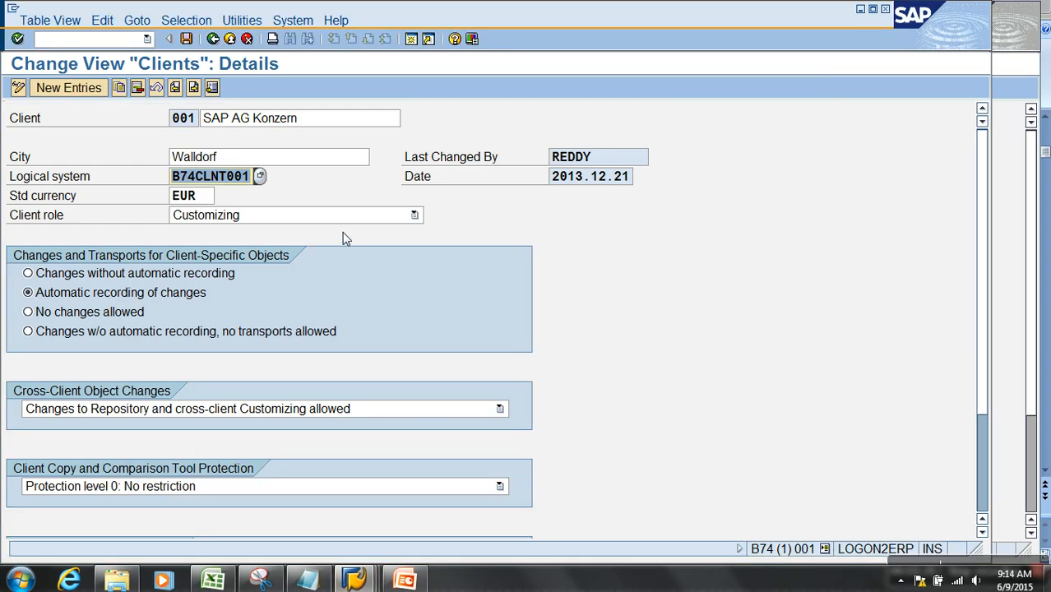
- Switch to the EH6 client 800 session, open the RFC connections with SM59 and display ABAP connection B74CLNT001
mouse_move(354, 578)
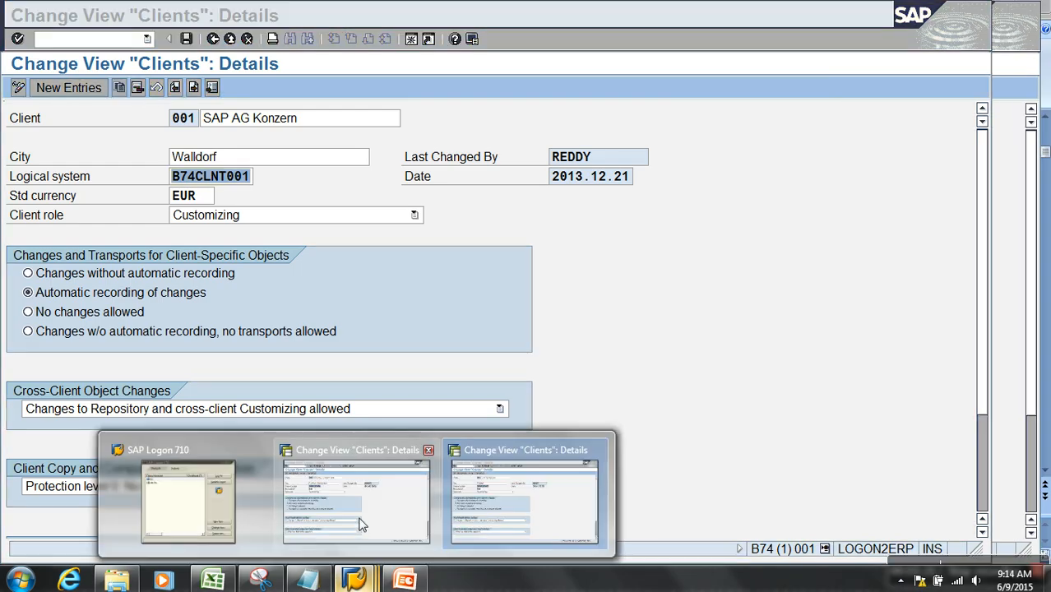
left_click(361, 526)
left_click(126, 46)
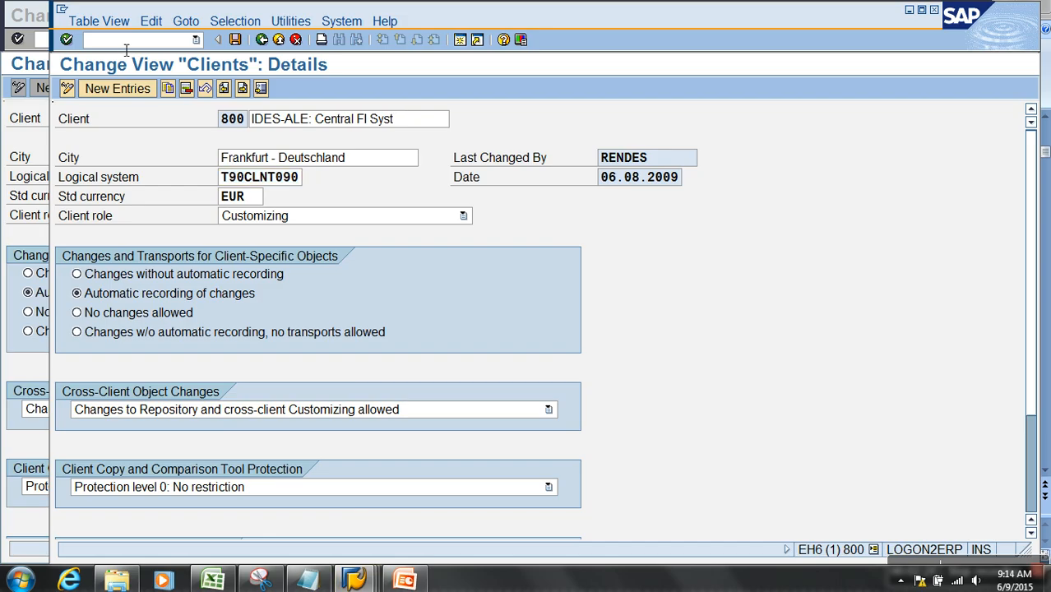
type("/nsm59")
key("Return")
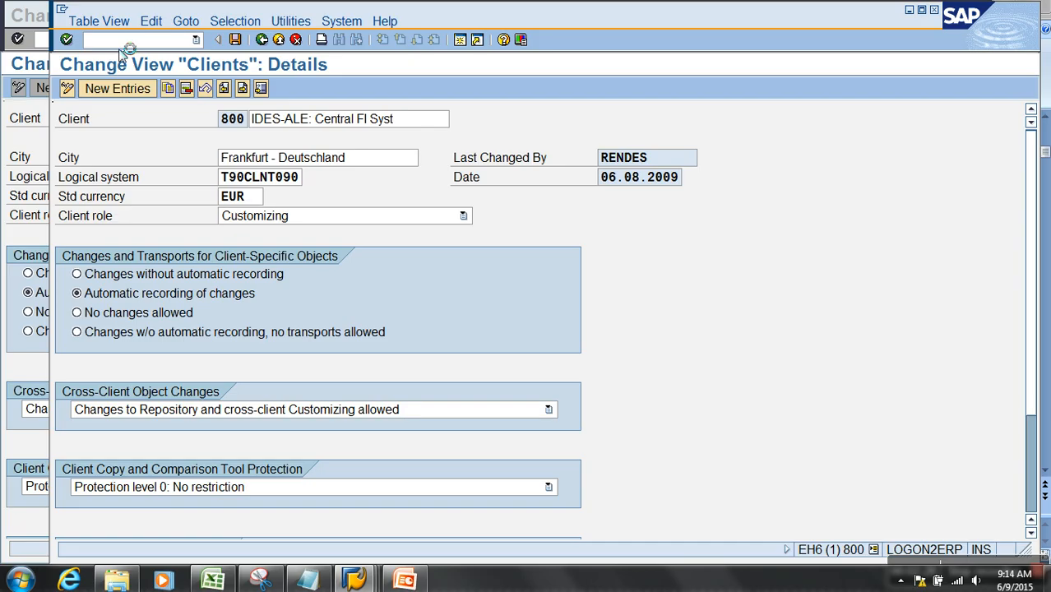
left_click(62, 160)
left_click(140, 285)
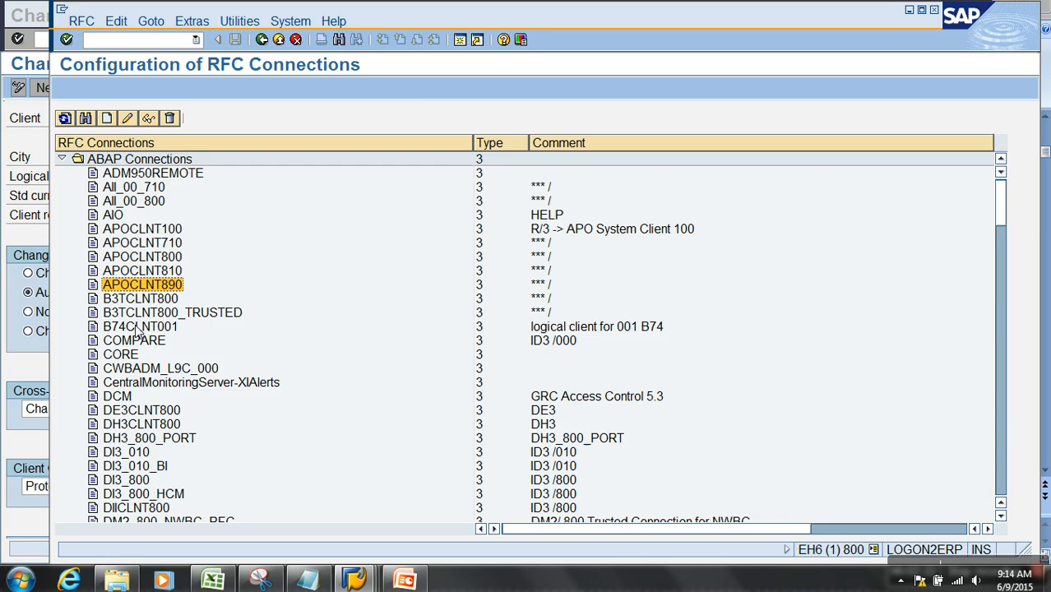
scroll(138, 332, "down", 1)
left_click(142, 301)
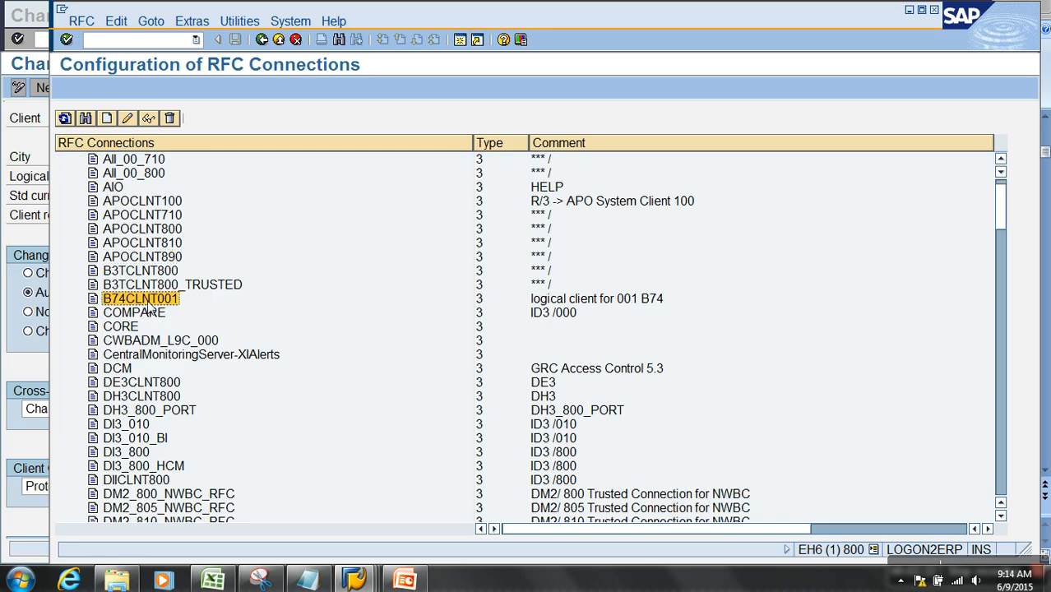
left_click(149, 118)
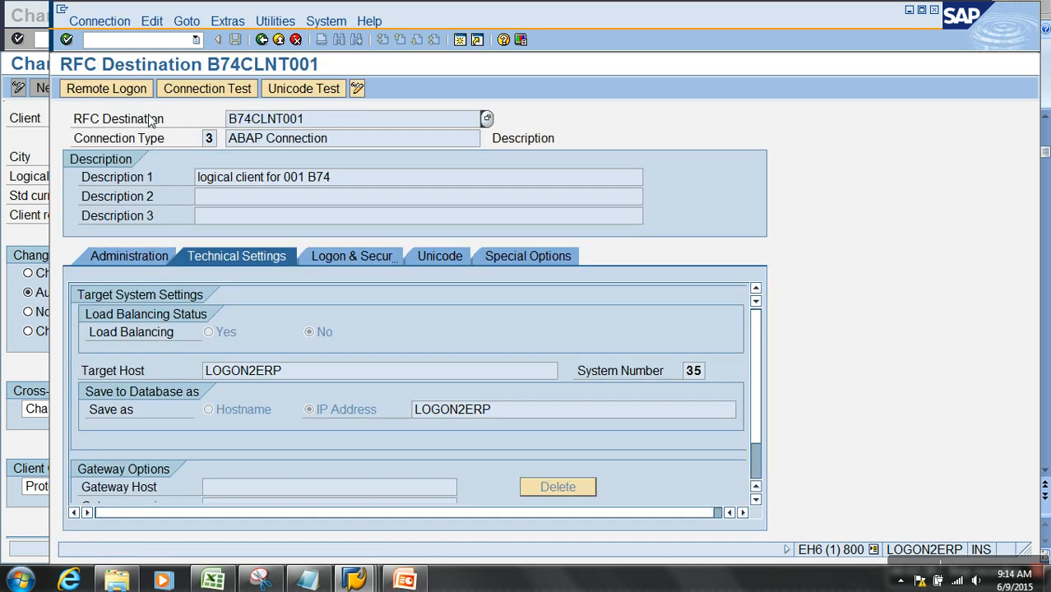
- Review the target host, system number and logon settings of RFC destination B74CLNT001 and run a connection test
left_click_drag(290, 379, 186, 381)
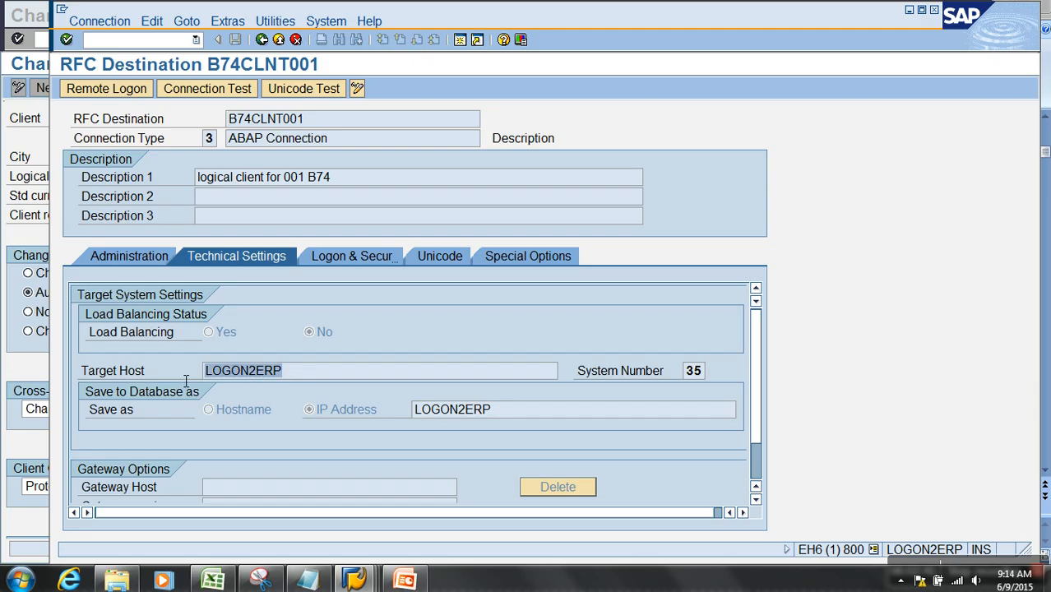
double_click(696, 378)
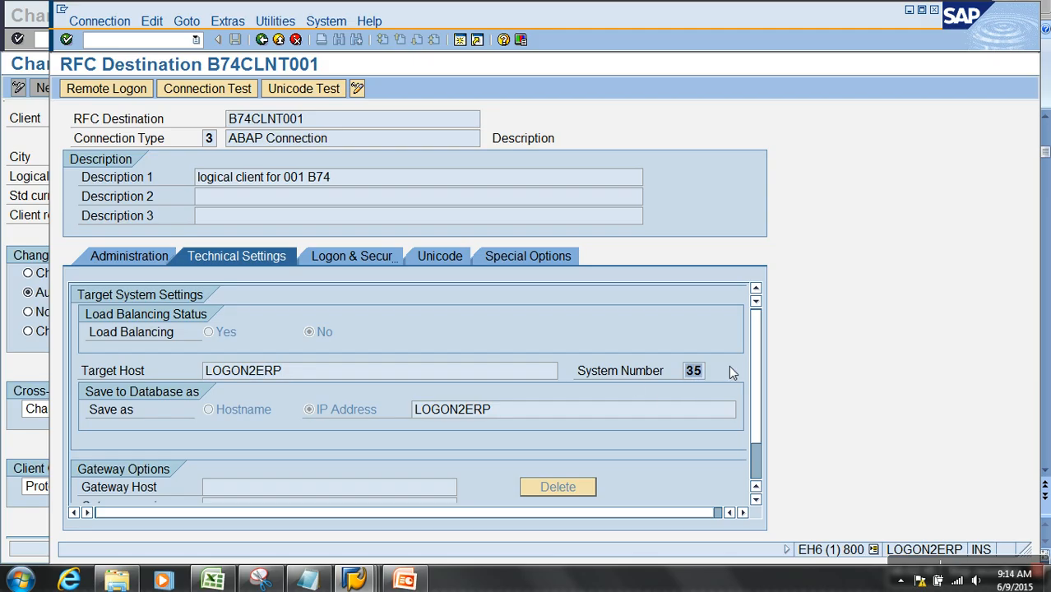
left_click(386, 256)
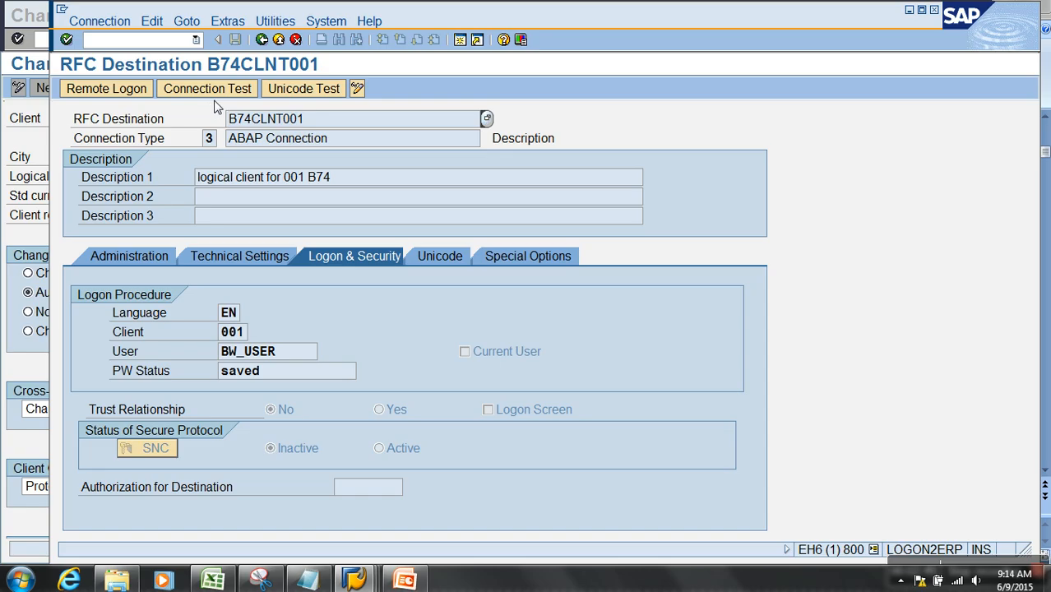
left_click(210, 88)
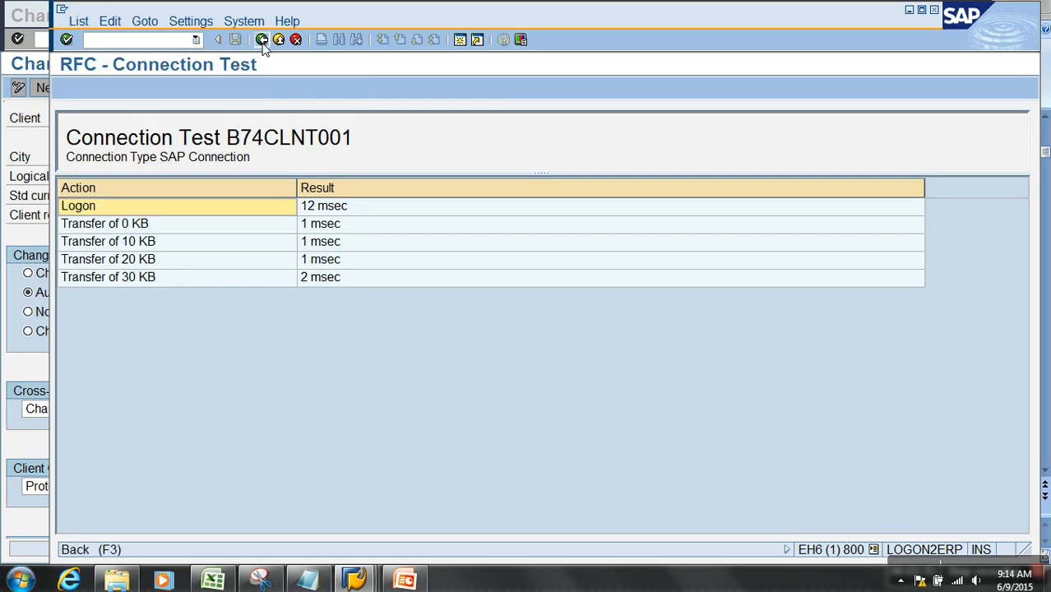
left_click(261, 40)
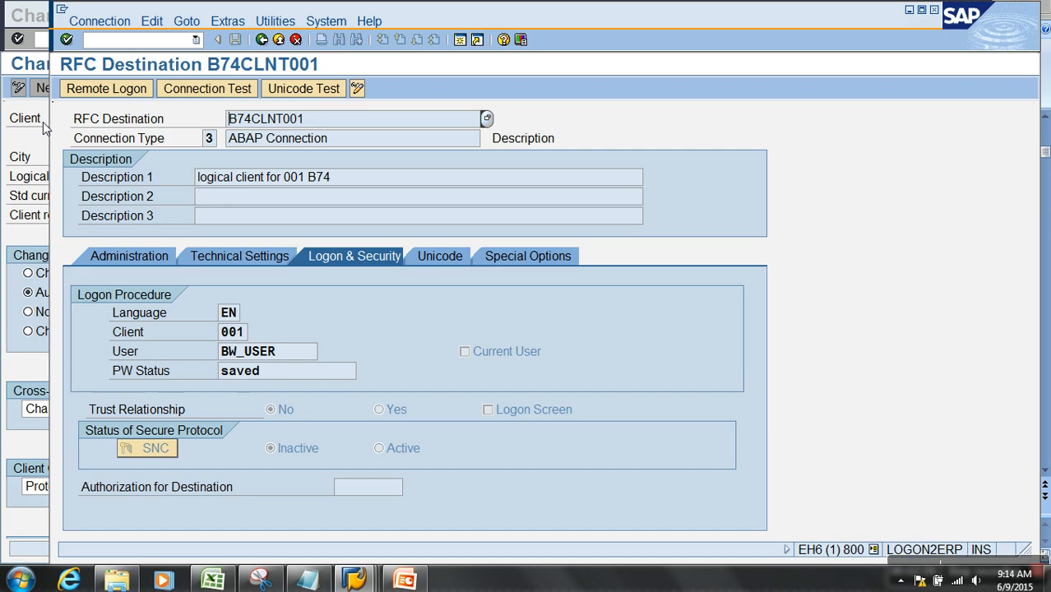
- Switch to the B74 client 001 session and open the Data Warehousing Workbench with RSA1
left_click(355, 579)
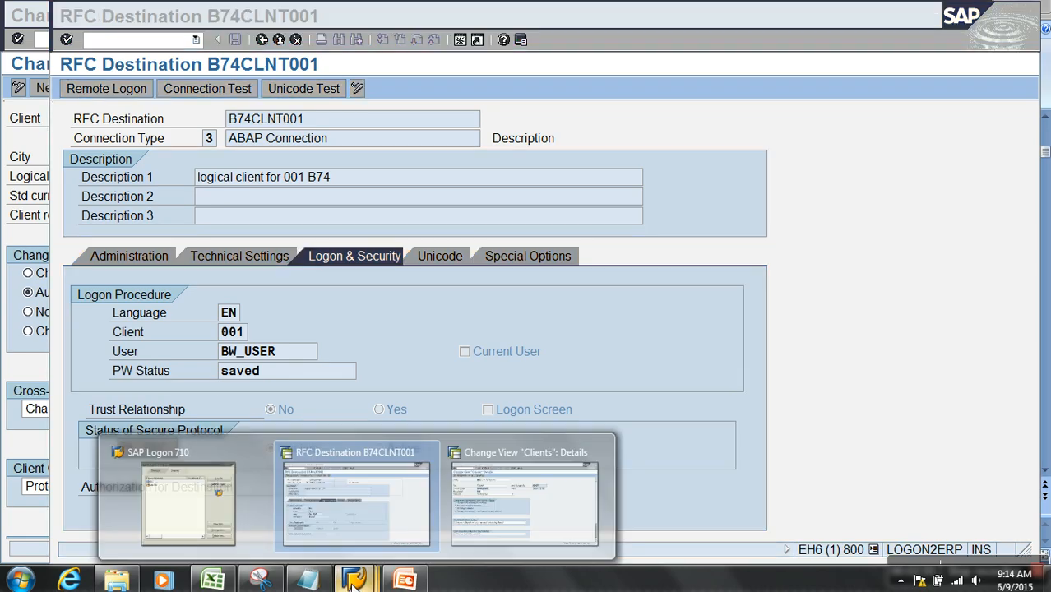
left_click(336, 529)
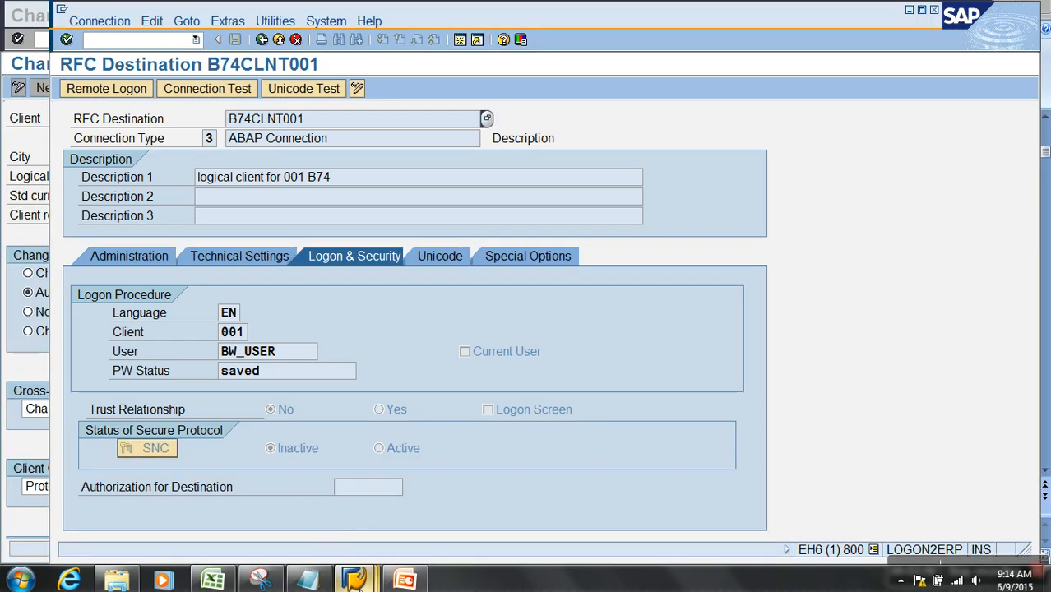
left_click(355, 580)
left_click(540, 509)
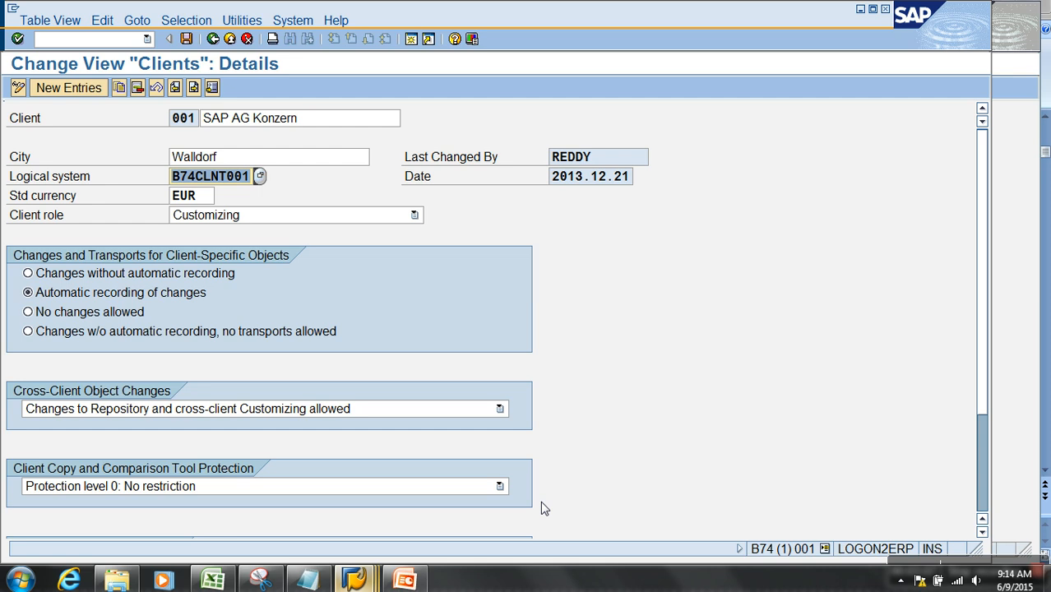
left_click(120, 41)
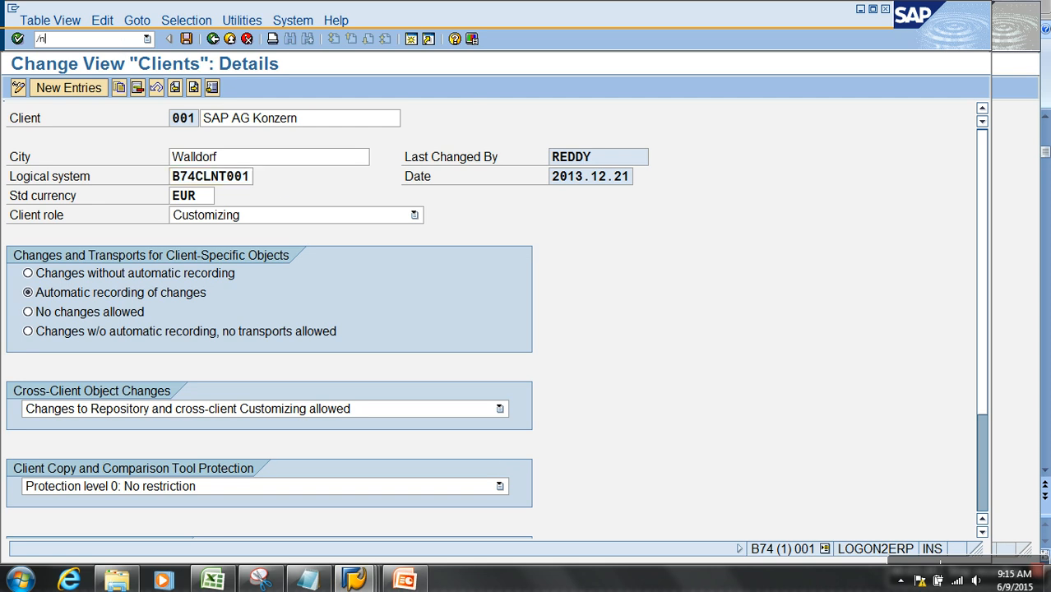
type("/nrsa1")
key("Return")
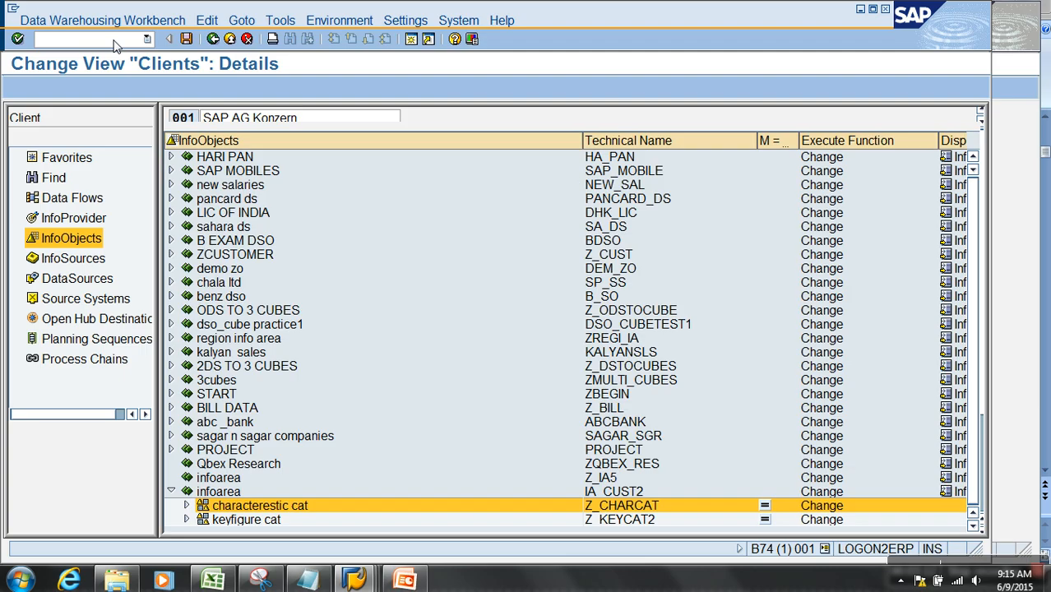
- Show the source systems, expand the SAP folder and select the technical name T90CLNT090
left_click(82, 302)
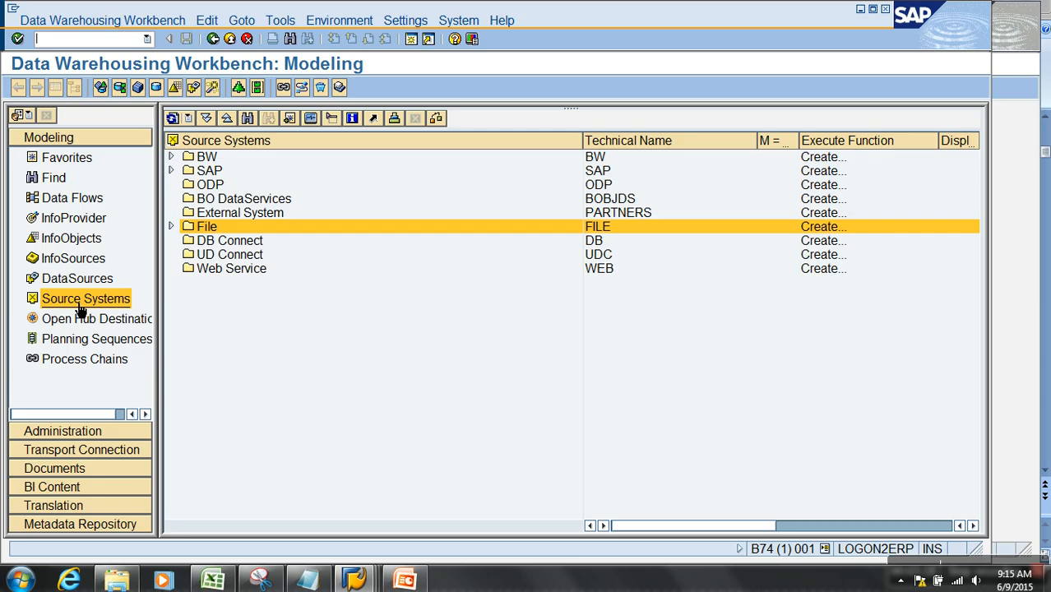
left_click(170, 171)
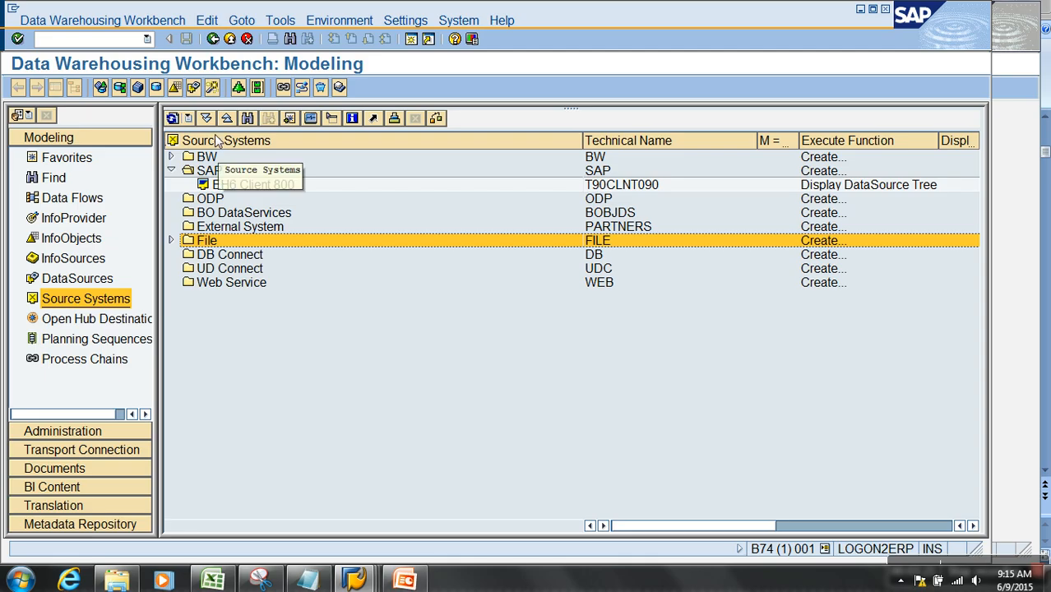
left_click(605, 189)
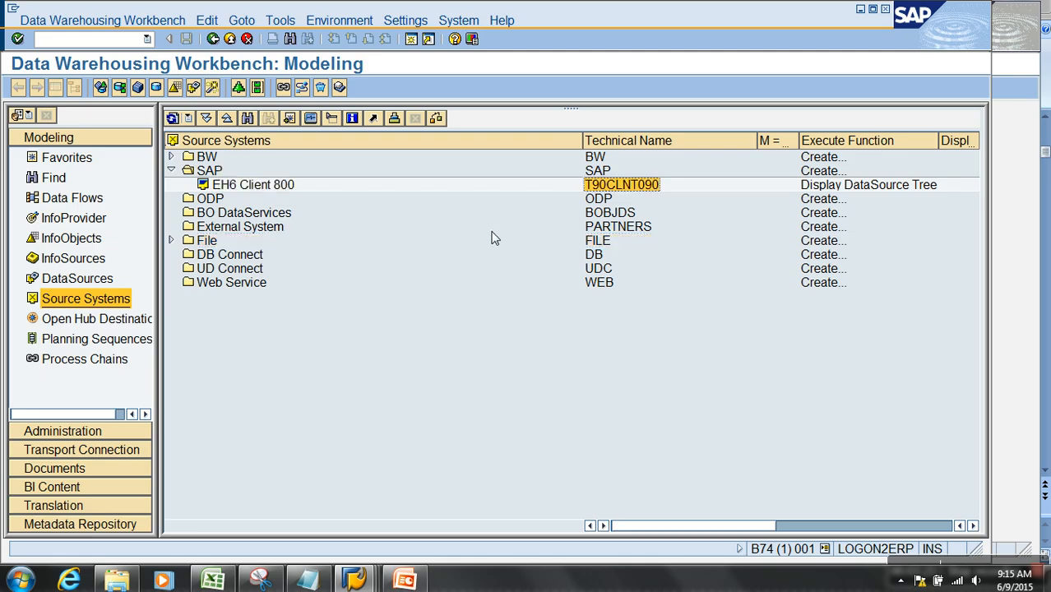
- View the form for automatically creating an SAP source system and close it without creating one
left_click(269, 155)
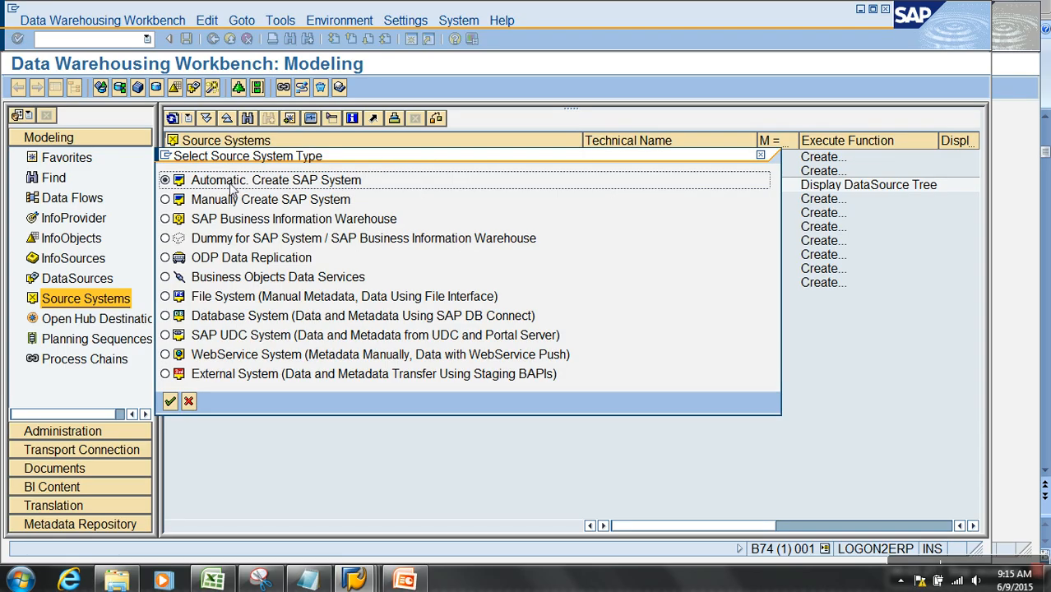
left_click(170, 402)
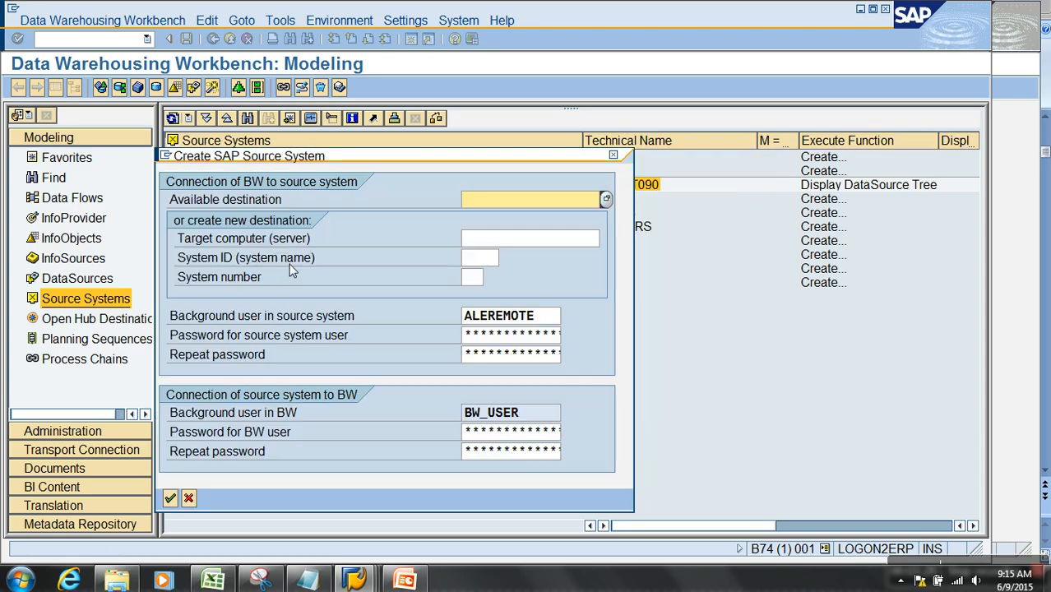
left_click(189, 499)
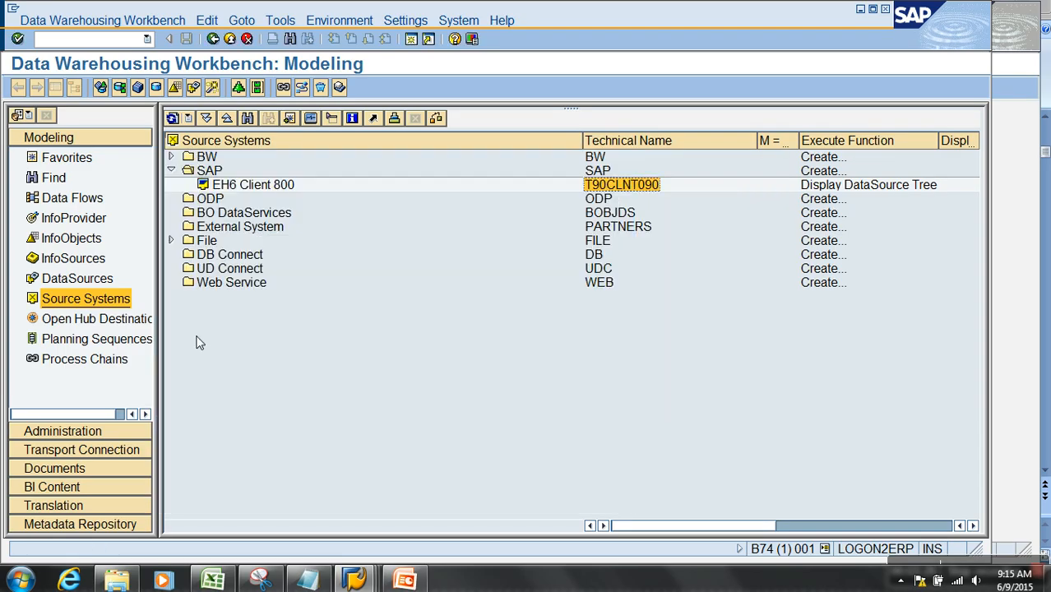
- Try to manually create an SAP source system with RFC destination, logical system name and source system name all T90CLNT090
right_click(224, 142)
left_click(274, 153)
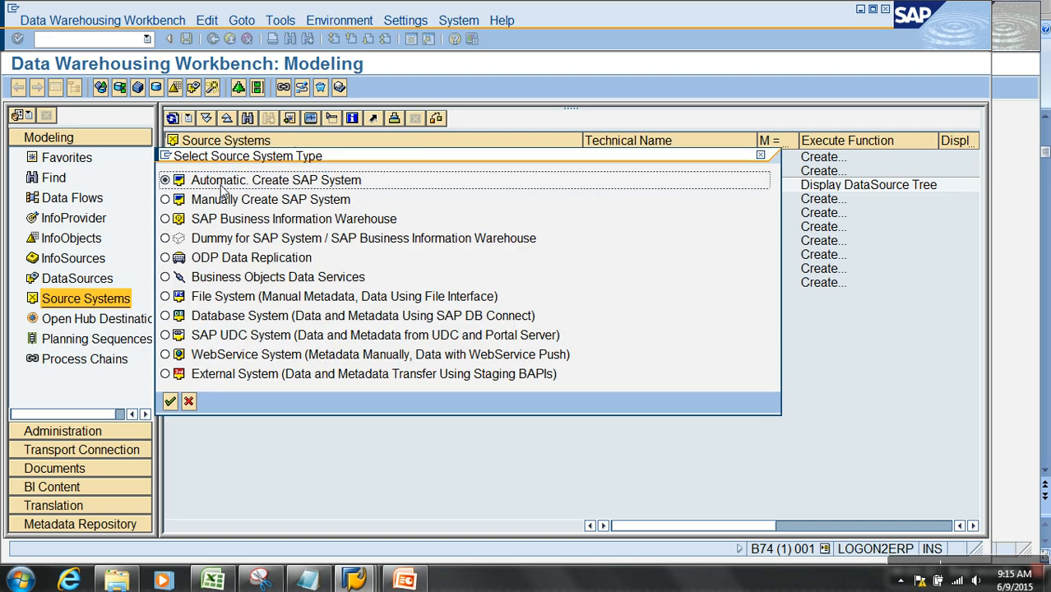
left_click(224, 199)
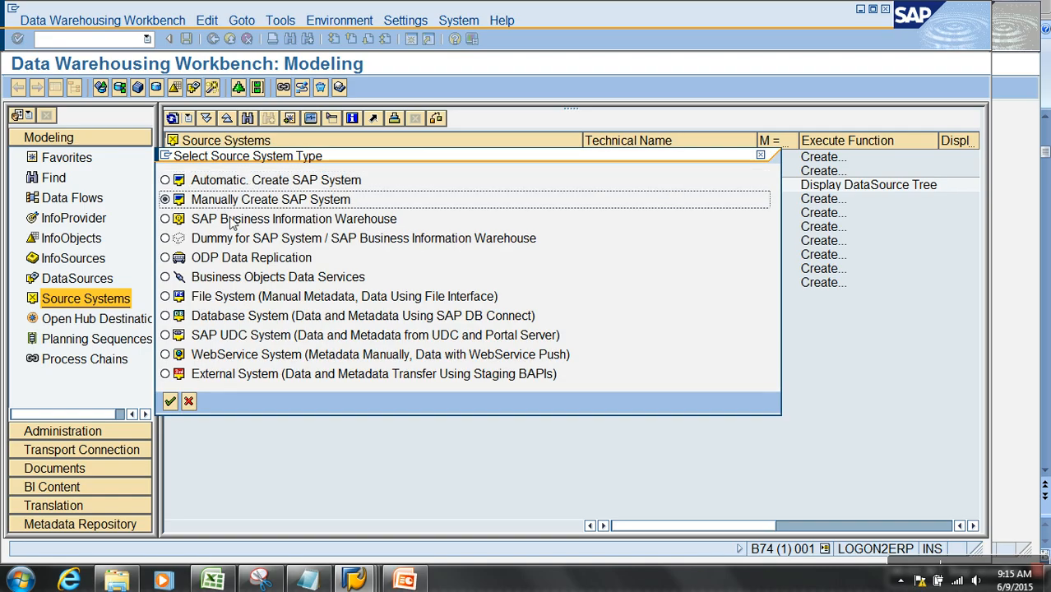
left_click(171, 401)
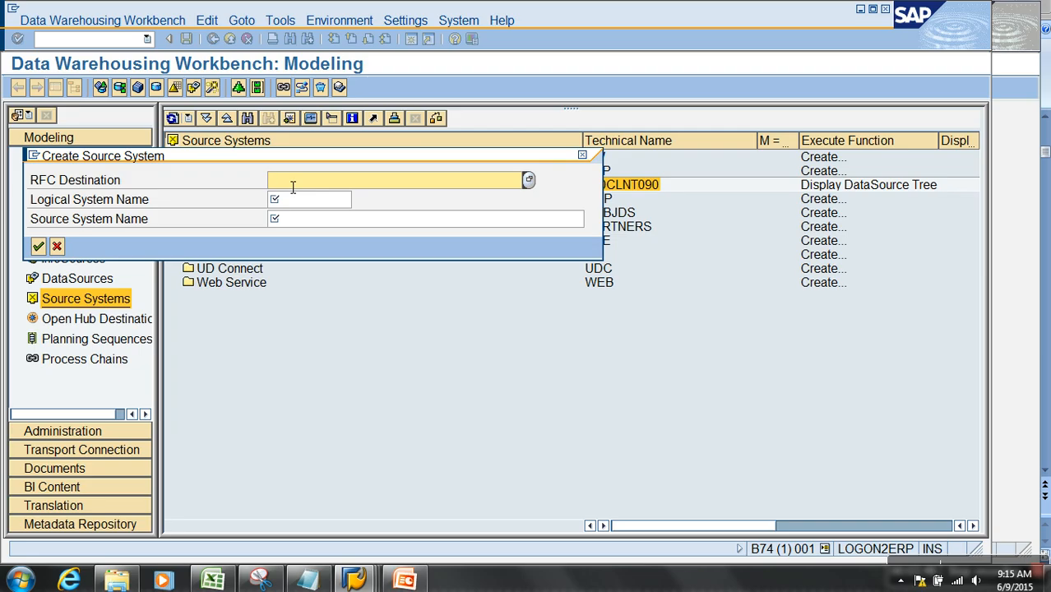
type("T90CLNT090")
left_click(303, 201)
type("T90CLNT090")
left_click(308, 224)
type("T90CLNT090")
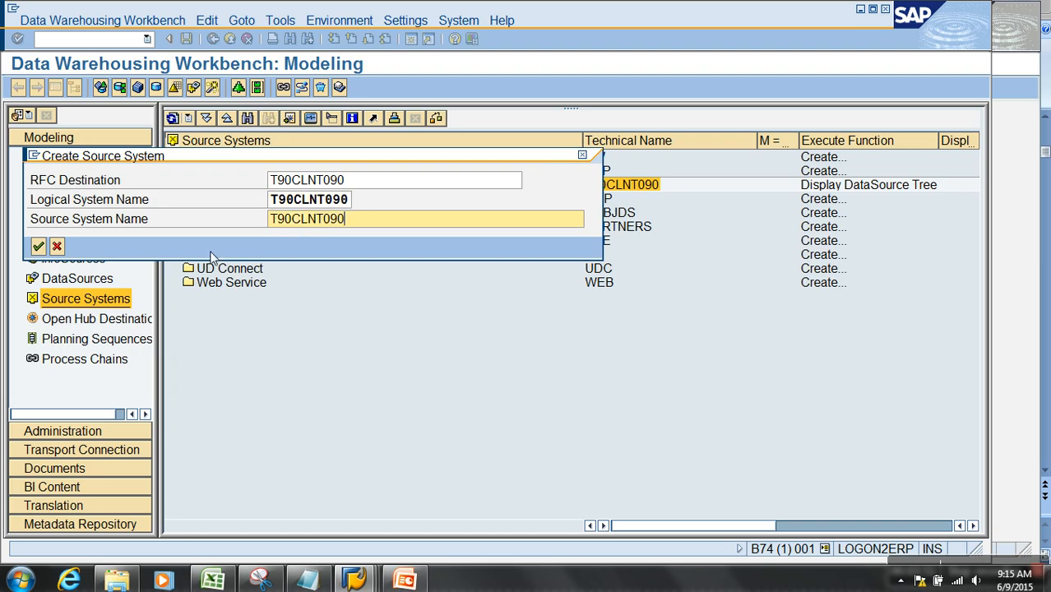
left_click(38, 247)
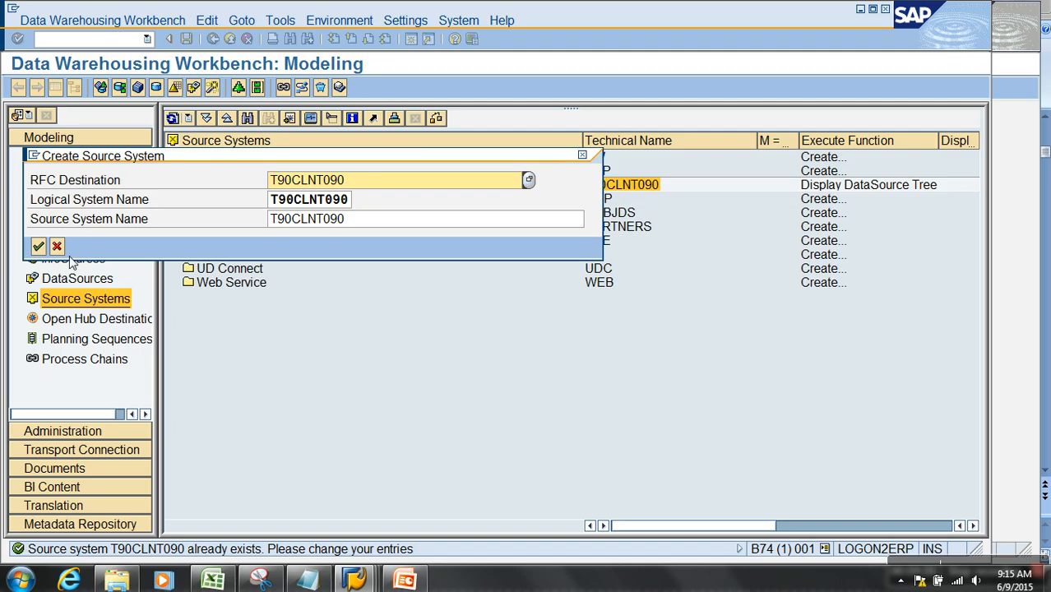
left_click(57, 246)
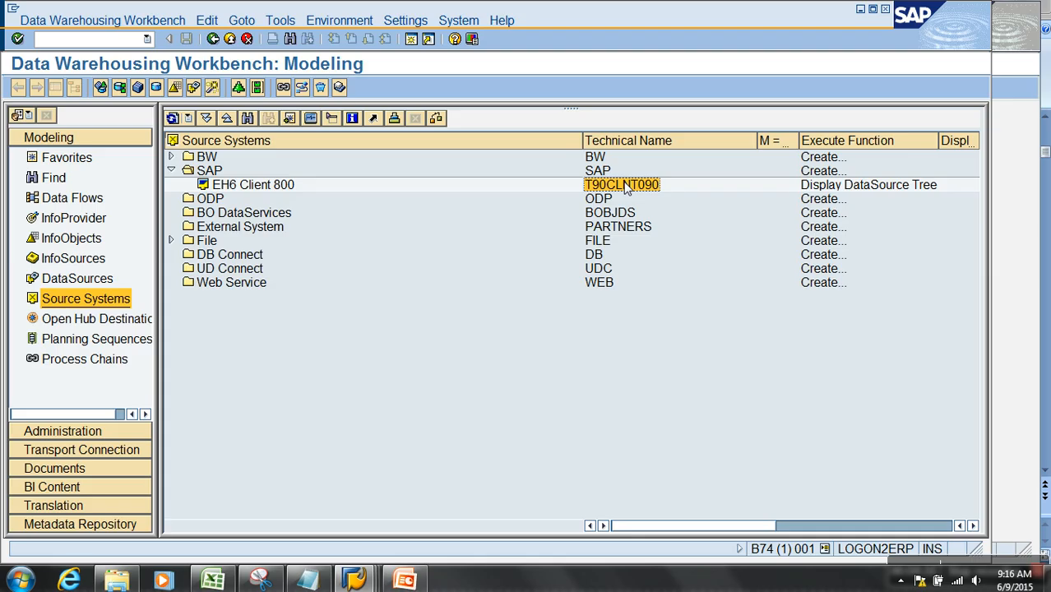
- Check the connection of source system EH6 Client 800 and switch to the Generic Extraction presentation in PowerPoint
left_click(269, 190)
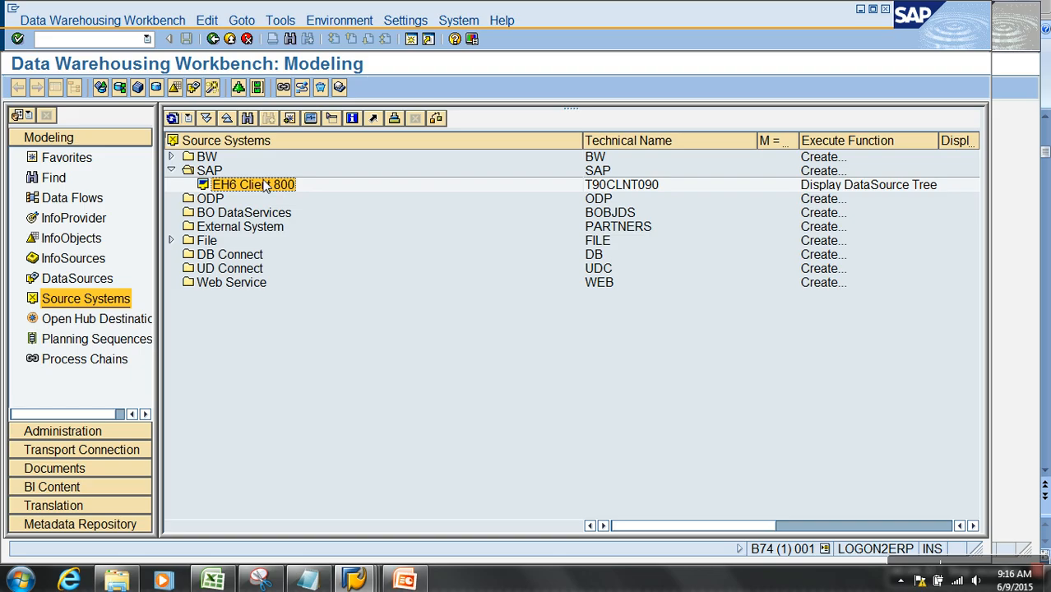
right_click(265, 186)
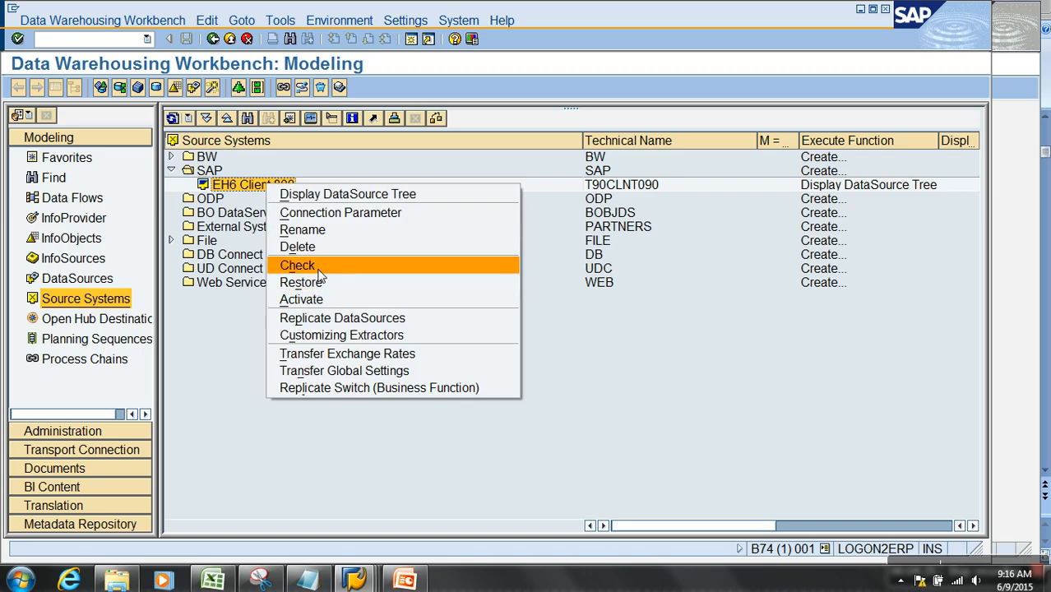
left_click(318, 273)
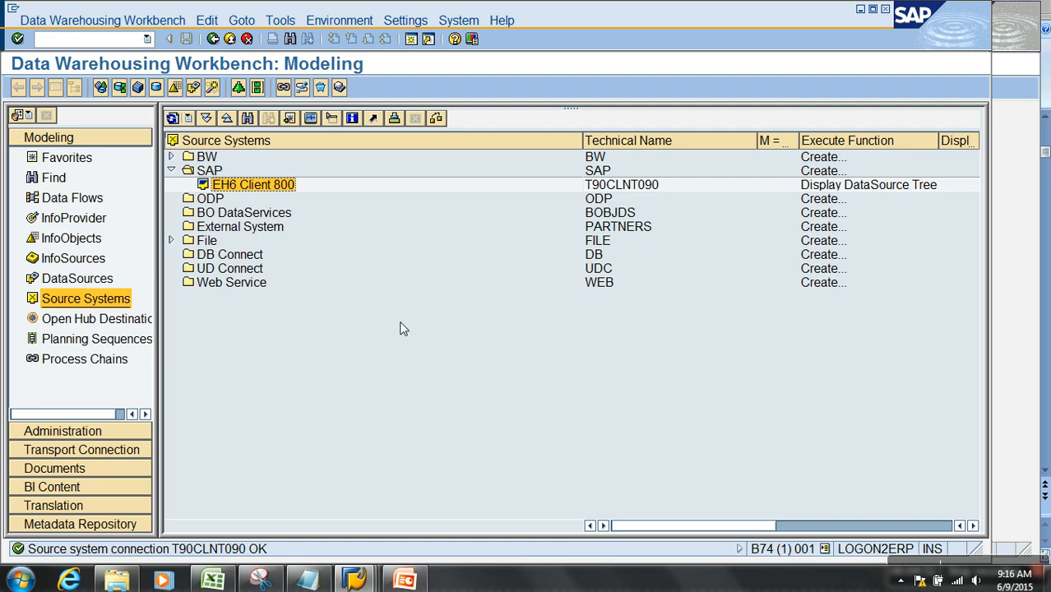
left_click(404, 581)
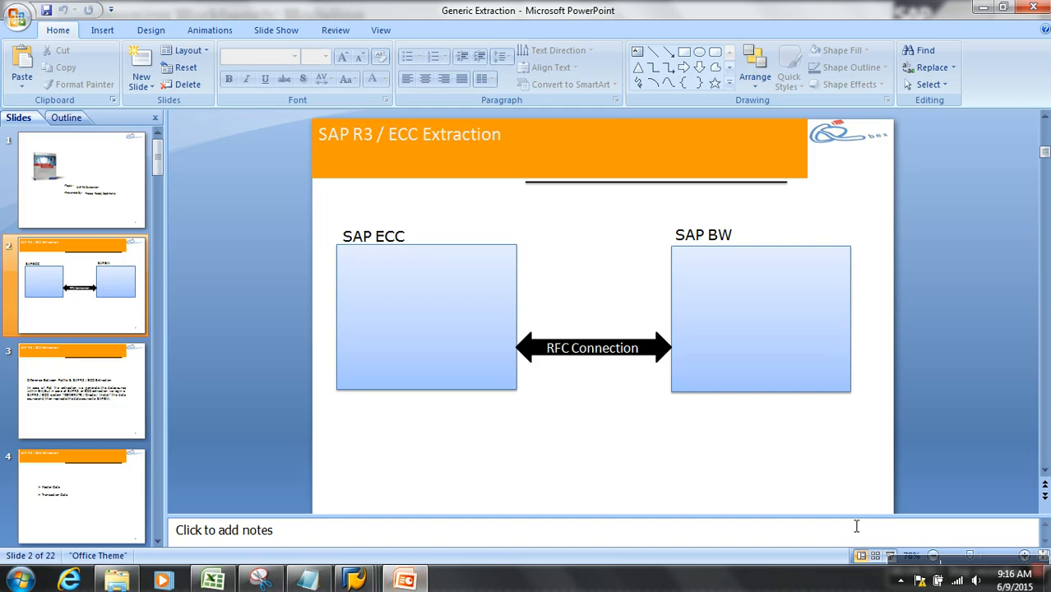